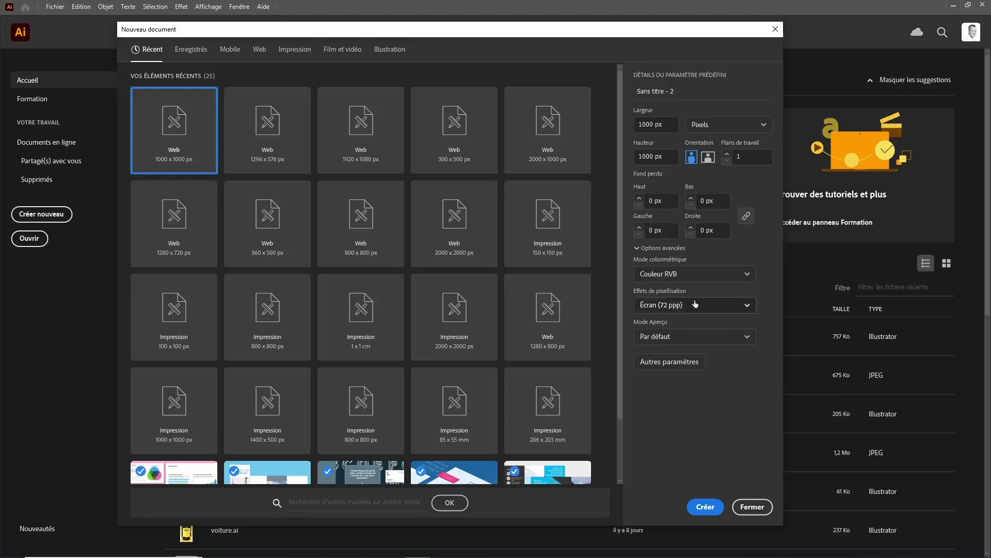
Create a 1000 x 1000 px RGB document and reset the Les indispensables classiques workspace.
left_click(752, 506)
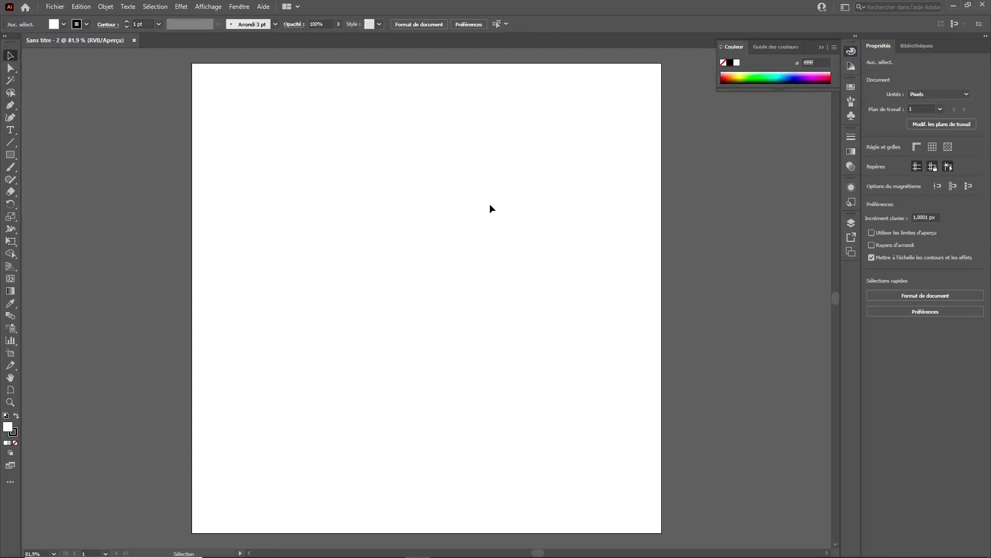
left_click(846, 8)
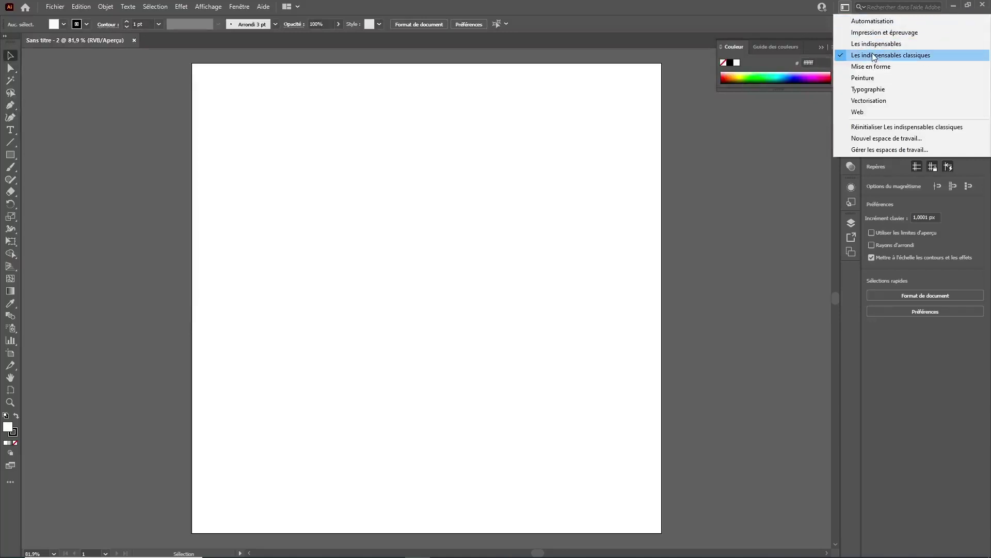
left_click(866, 131)
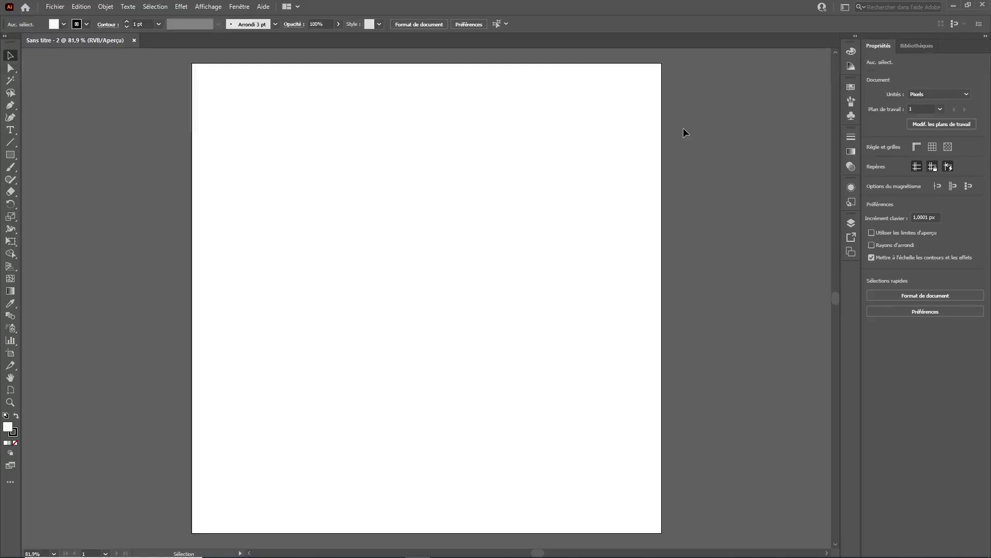
Set the drawing defaults to a black fill with no stroke.
left_click(17, 418)
left_click(17, 418)
left_click(17, 417)
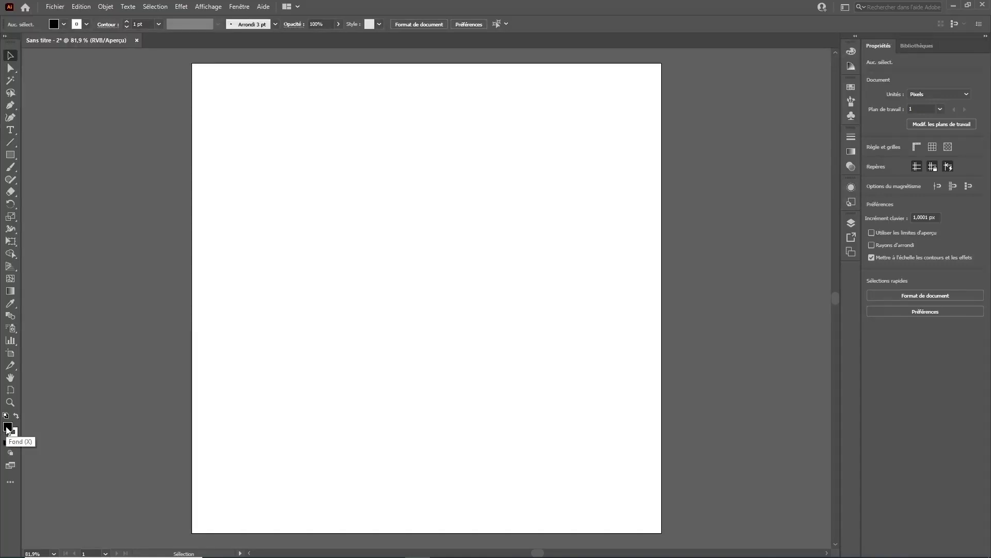
left_click(13, 434)
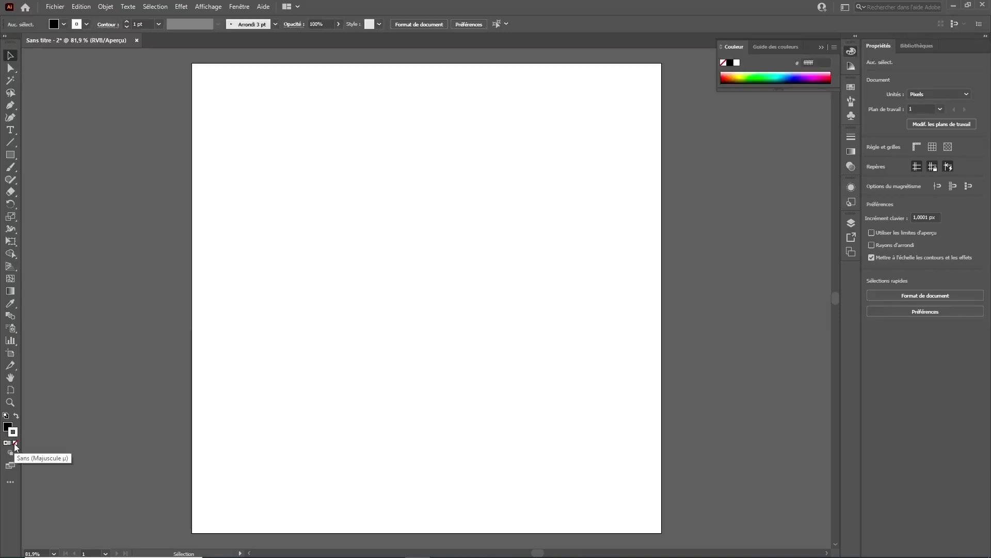
left_click(15, 444)
left_click(8, 426)
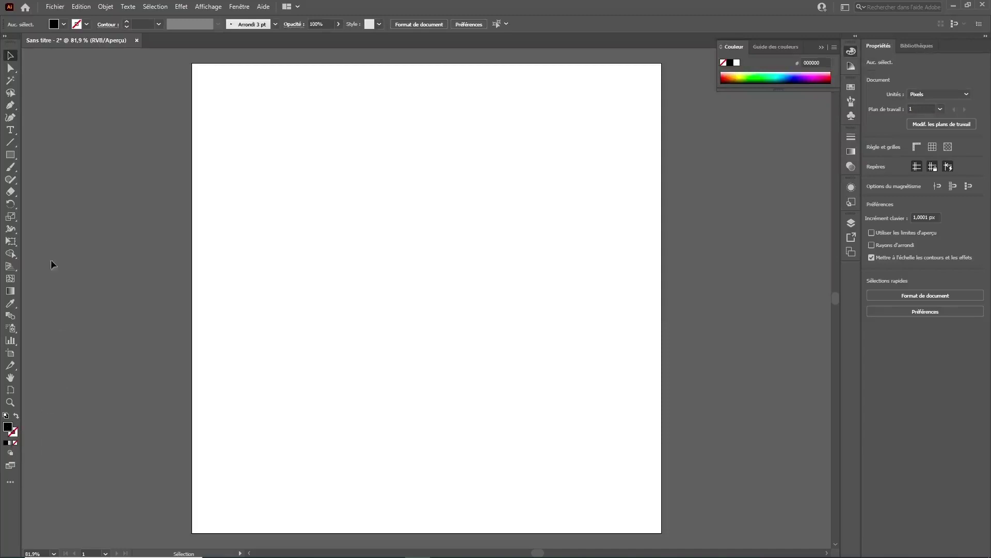
Draw a thin horizontal black bar about 379 by 10 px in the artboard's upper part and place a copy about 14 px below it.
left_click(11, 155)
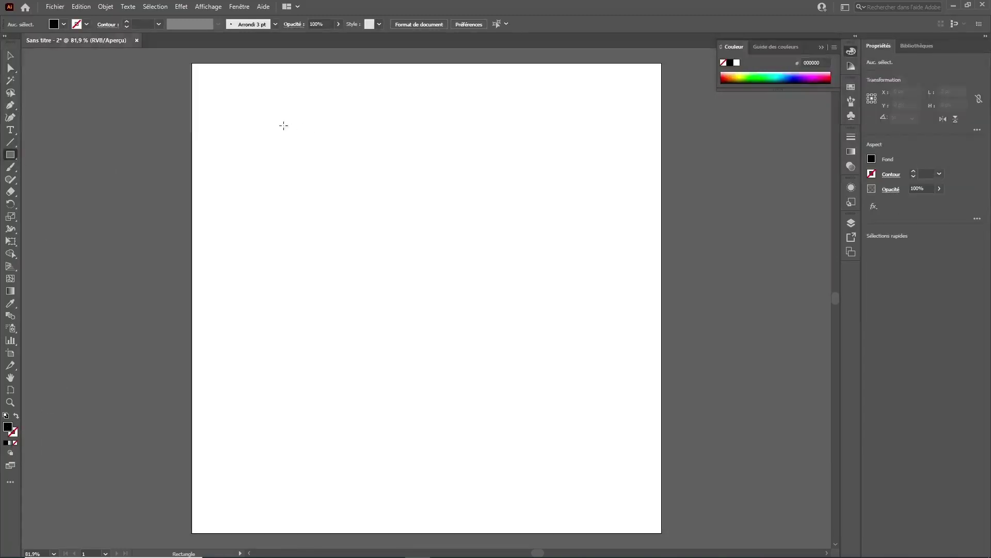
left_click_drag(268, 118, 446, 123)
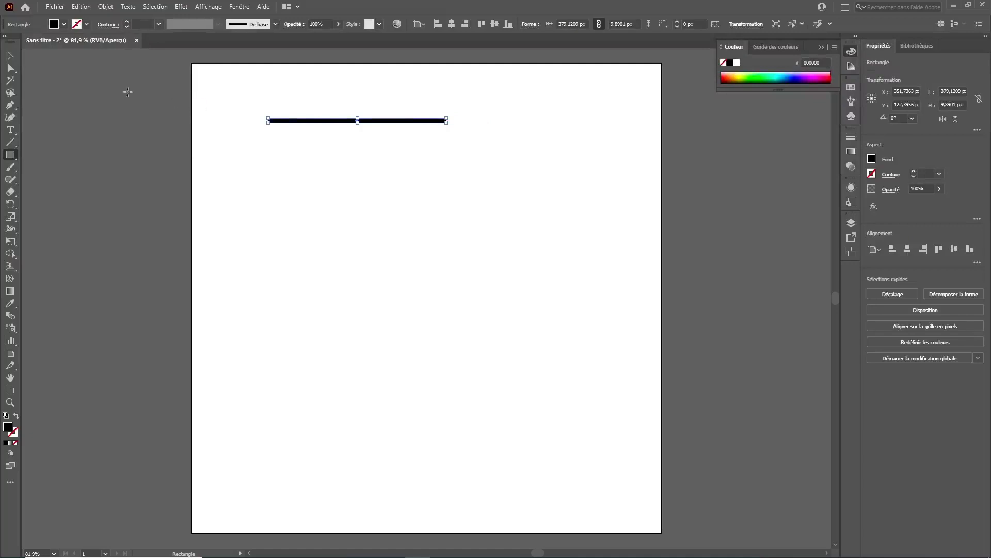
left_click(11, 56)
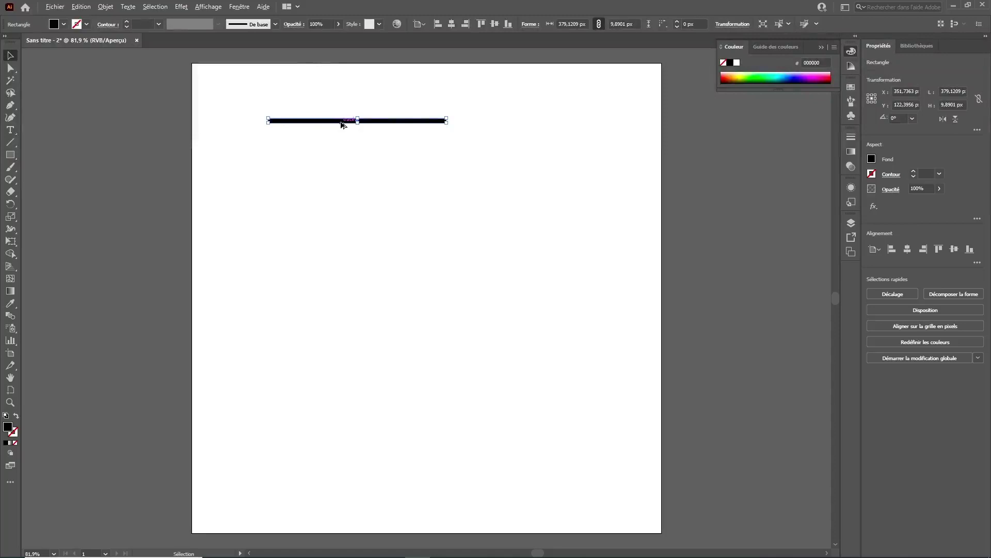
left_click_drag(341, 127, 341, 134)
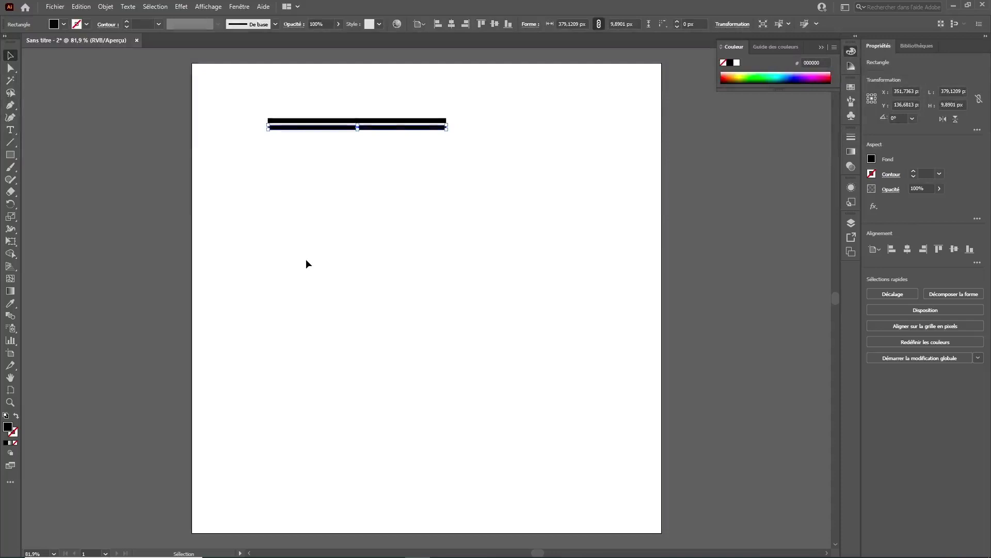
Repeat the duplication downward to build a stack of 19 evenly spaced black bars, then deselect.
key("a")
key("ctrl+d")
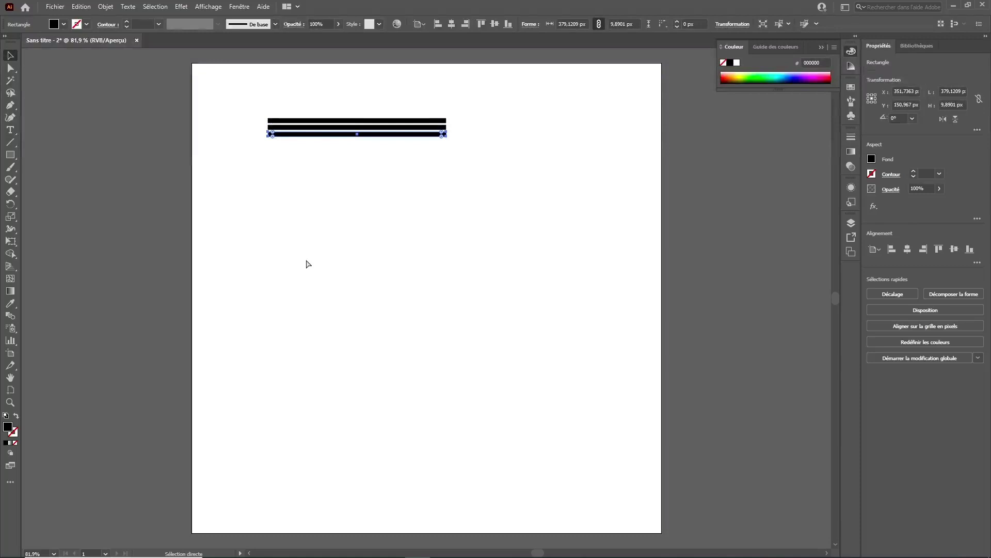
key("ctrl+d")
key("ctrl+d")
key("ctrl+d")
key("ctrl+d")
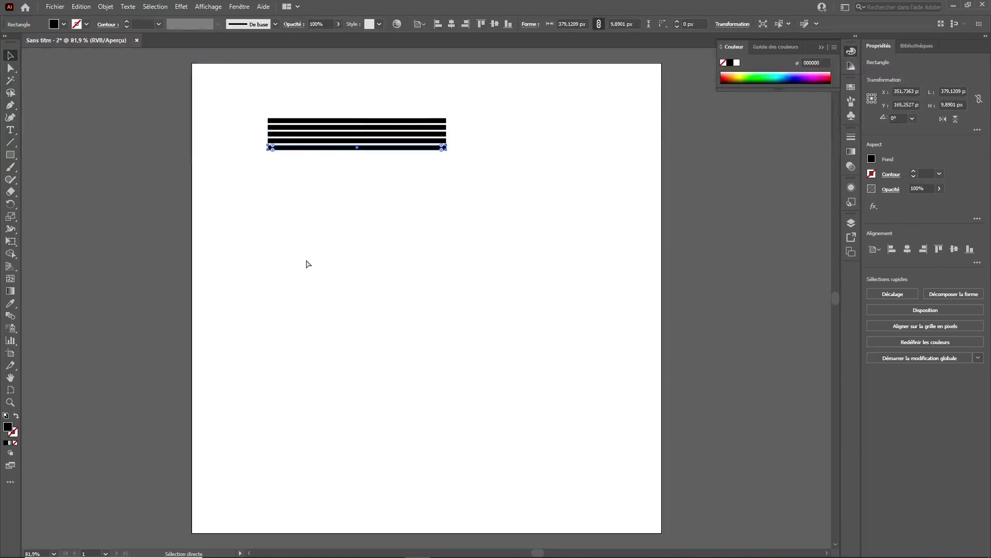
key("ctrl+d")
key("ctrl+d")
key("ctrl+d")
key("ctrl+d")
key("ctrl+d")
key("ctrl+d")
key("ctrl+d")
key("ctrl+d")
key("ctrl+d")
key("ctrl+d")
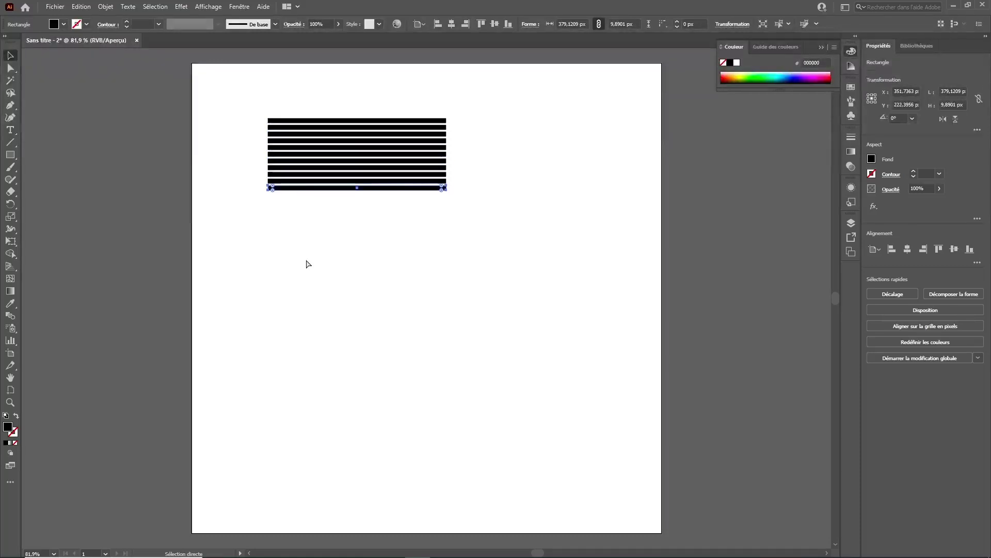
key("ctrl+d")
key("ctrl+d")
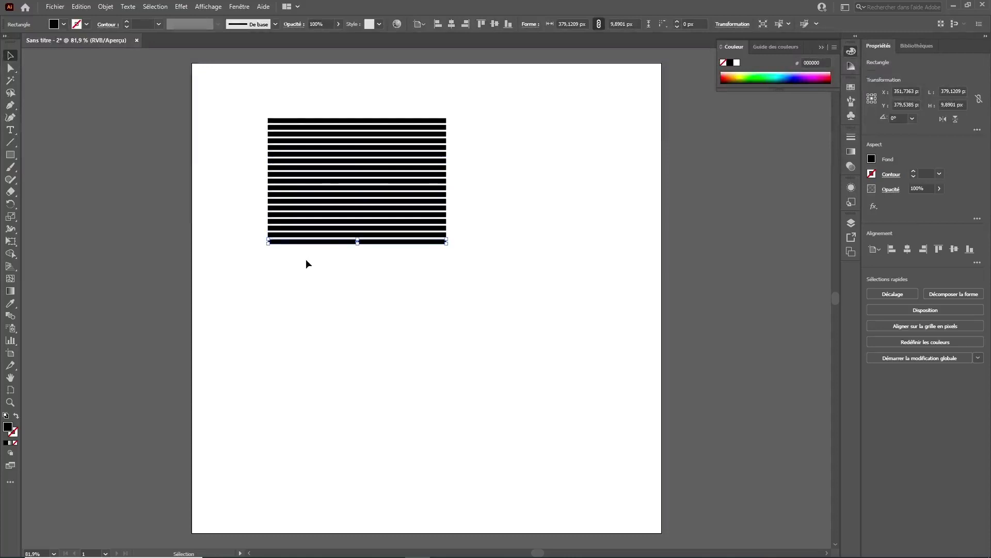
left_click(239, 206)
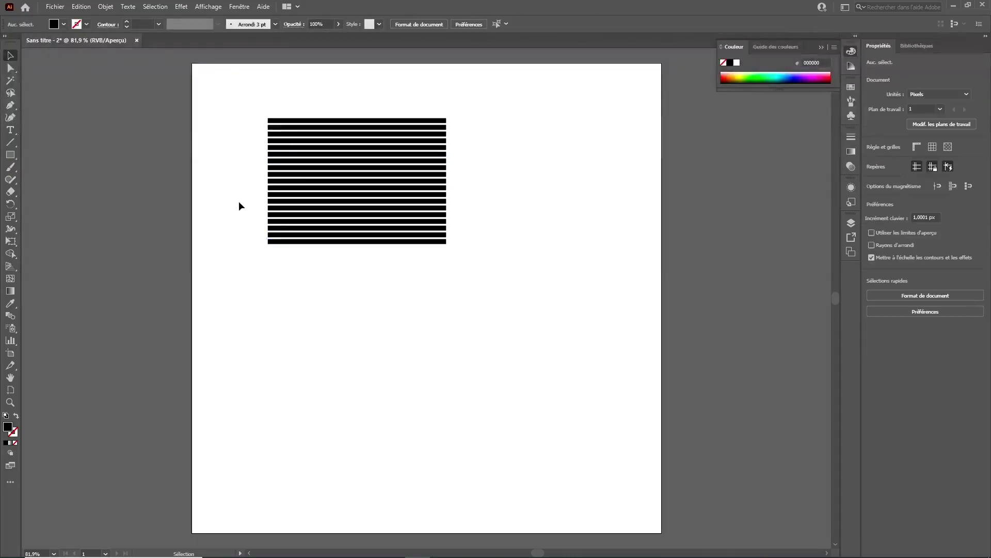
Fill the second bar from the top with a bright red.
left_click(283, 130)
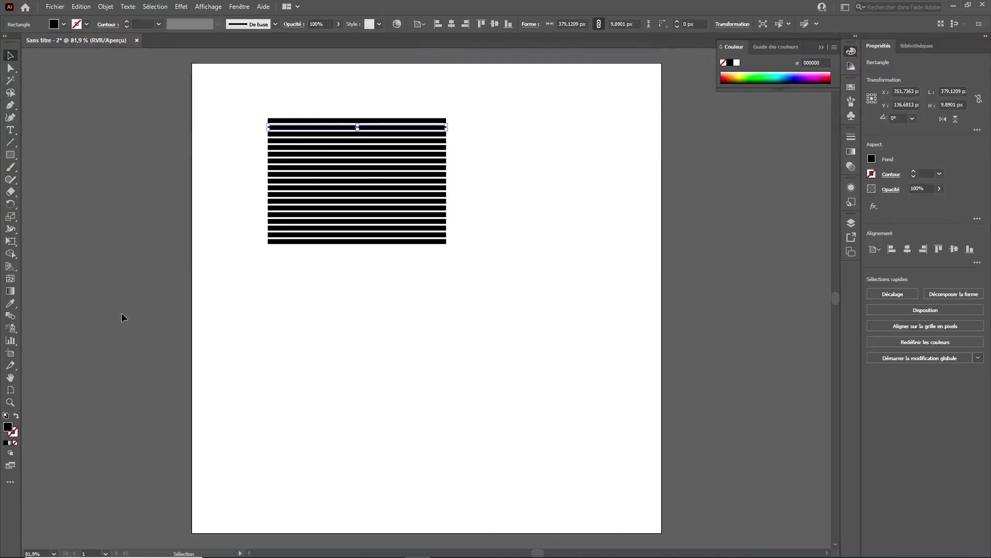
double_click(7, 426)
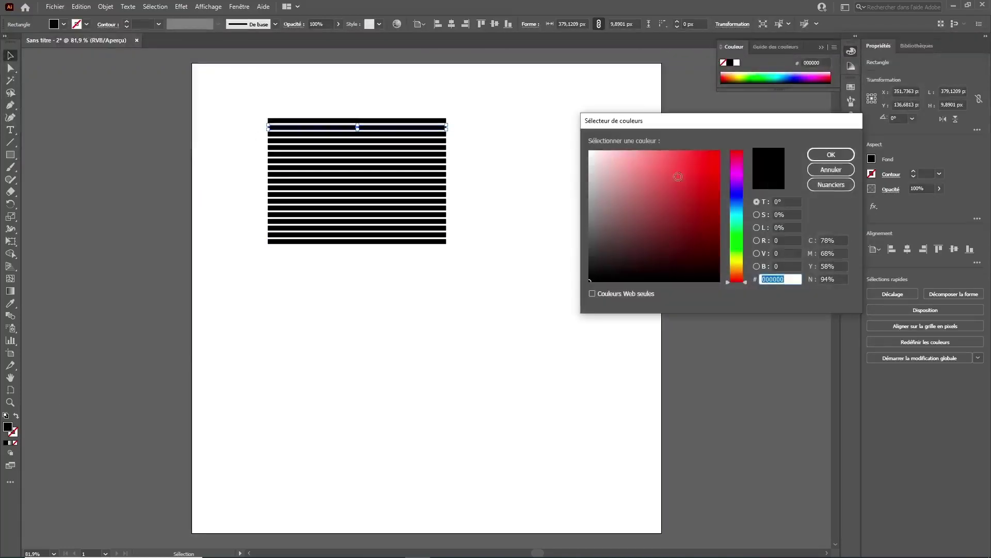
left_click(682, 166)
left_click(831, 154)
Fill the third bar from the top with blue #487be0.
left_click(435, 134)
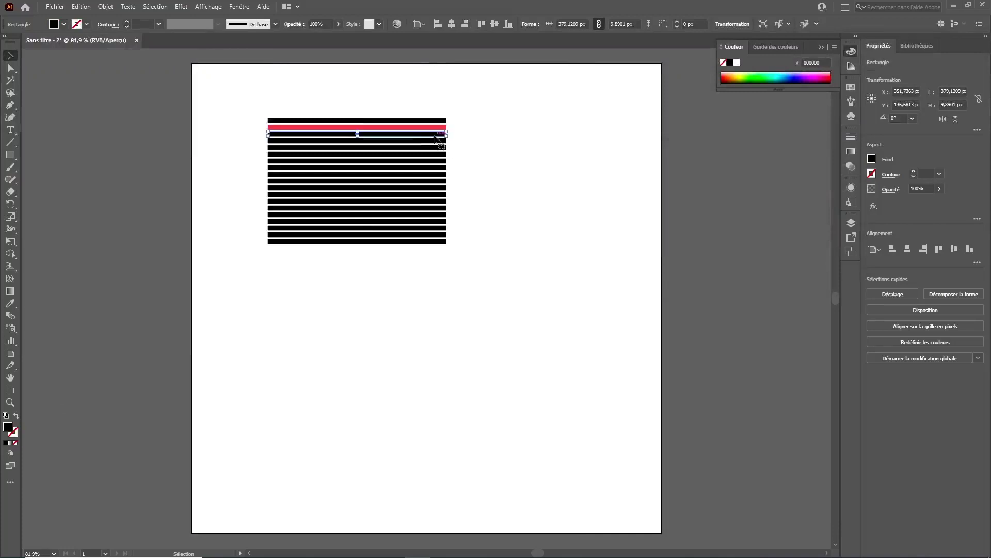
double_click(8, 427)
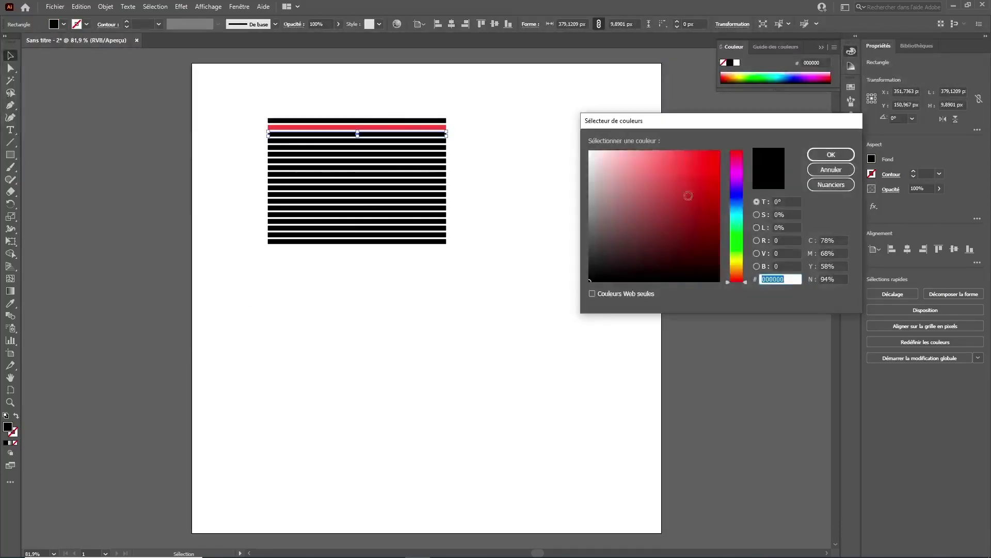
left_click(737, 202)
left_click(678, 166)
left_click(831, 154)
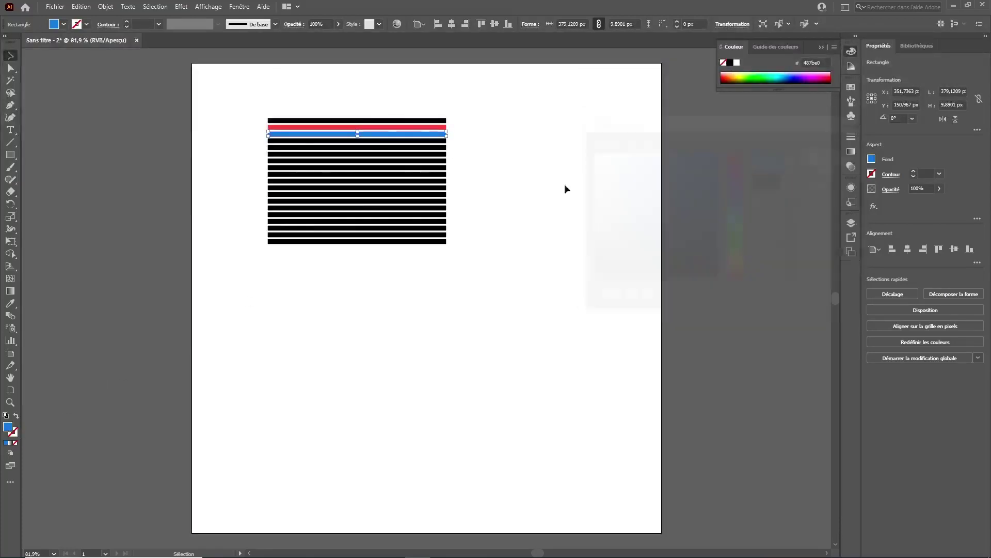
Fill the fourth bar from the top with lime green #ceed1d.
left_click(436, 140)
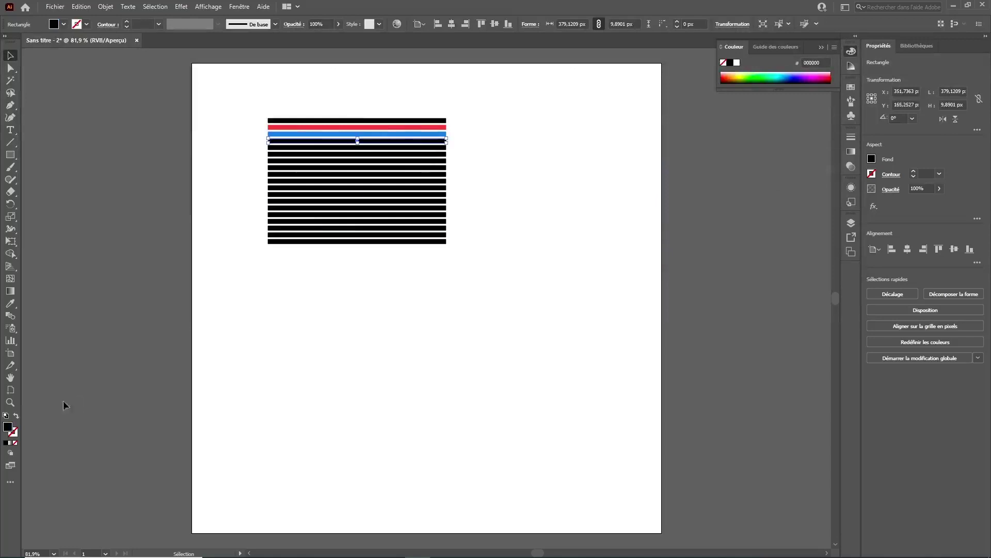
double_click(8, 428)
left_click(744, 254)
left_click_drag(743, 255, 744, 260)
left_click(704, 159)
left_click(830, 155)
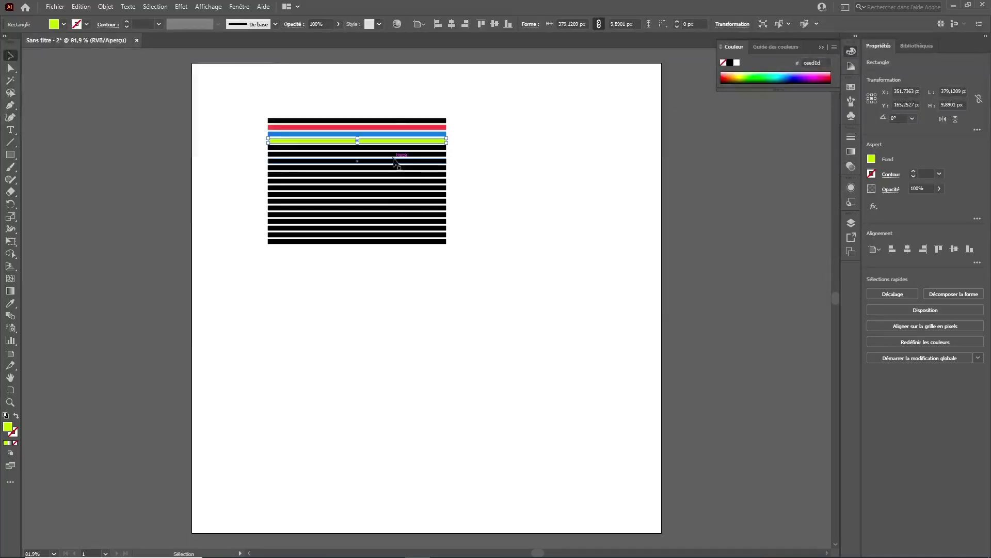
Fill the fifth bar from the top with orange #dd6f14.
left_click(408, 147)
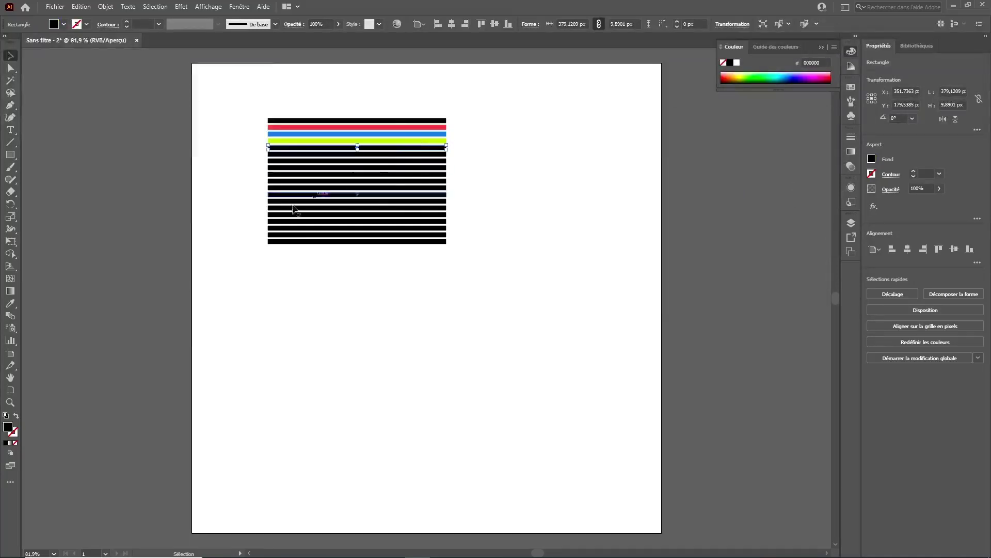
double_click(8, 426)
left_click_drag(740, 161, 741, 272)
left_click(709, 167)
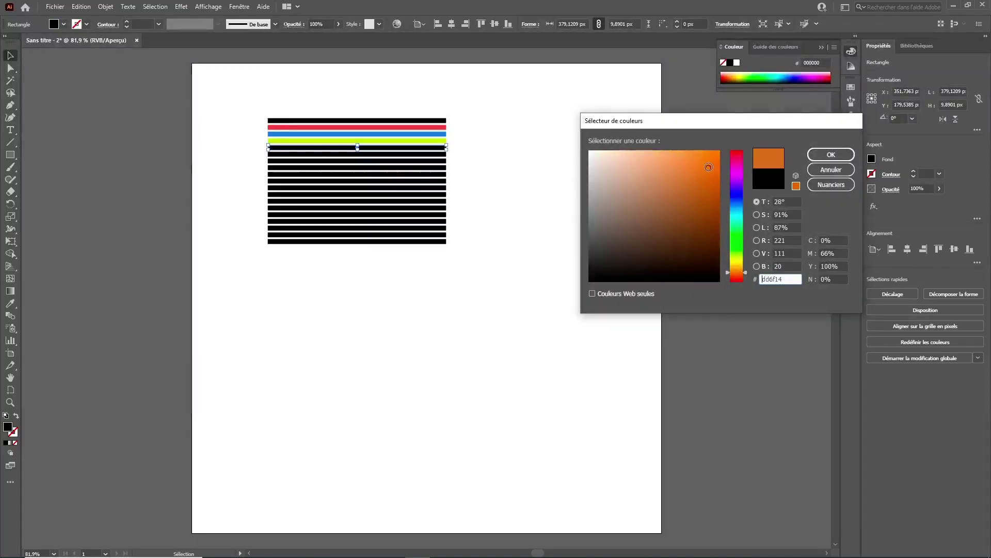
left_click(831, 155)
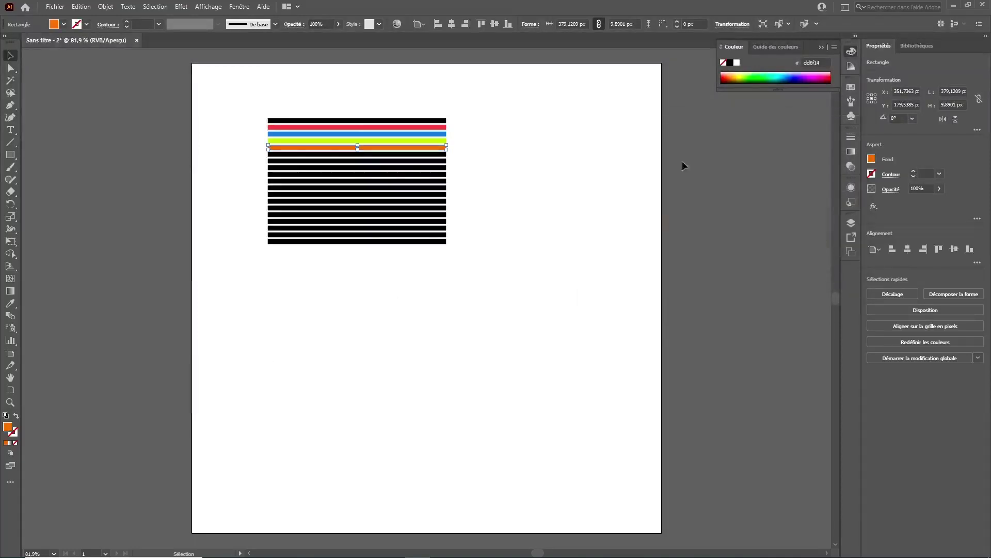
Delete all the black bars below the orange one.
left_click(259, 153)
left_click_drag(259, 154, 379, 267)
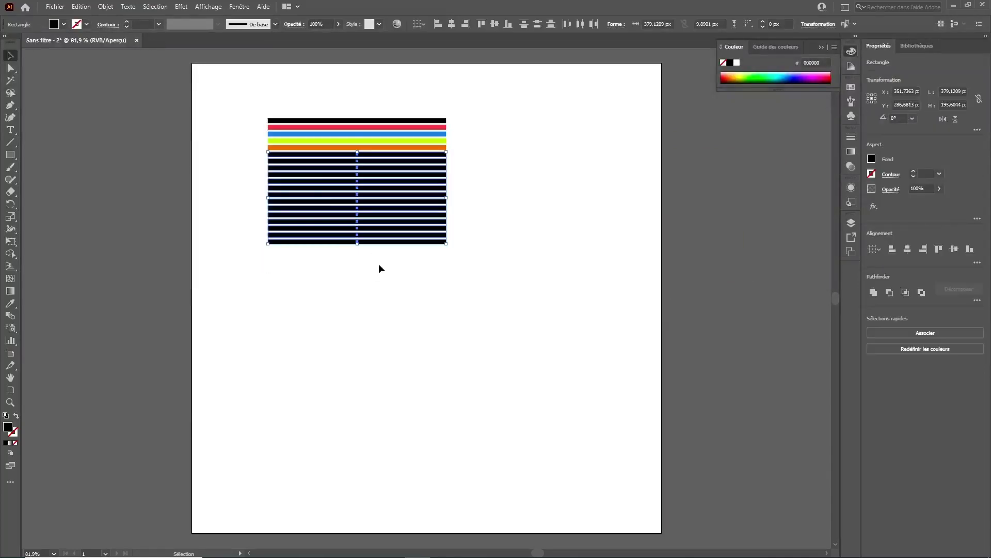
left_click(245, 156)
left_click_drag(262, 154, 351, 270)
key("Delete")
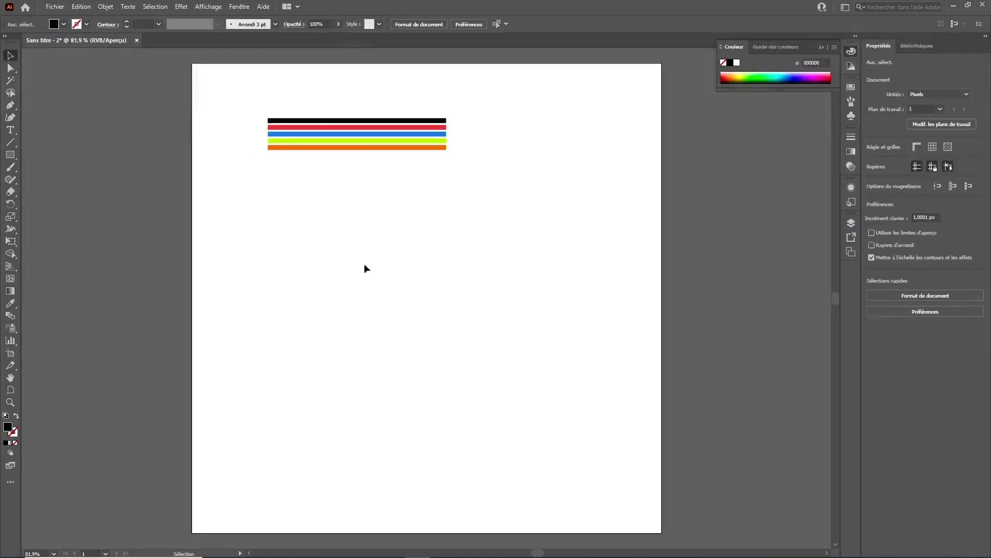
Copy the five coloured bars directly below themselves and repeat the copy twice to form a stack of 20 bars.
left_click_drag(244, 101, 364, 165)
left_click_drag(235, 100, 380, 183)
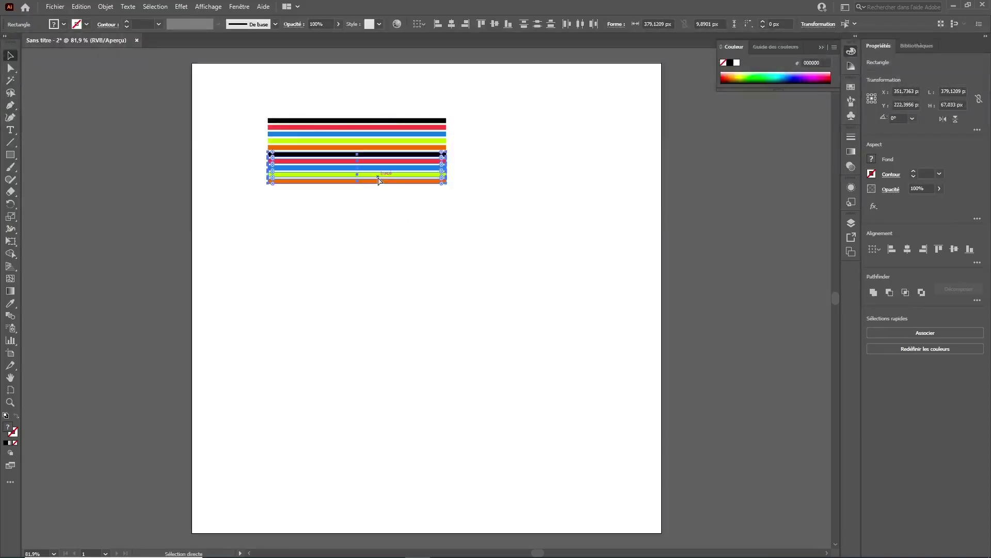
key("ctrl+d")
key("ctrl+d")
left_click(252, 219)
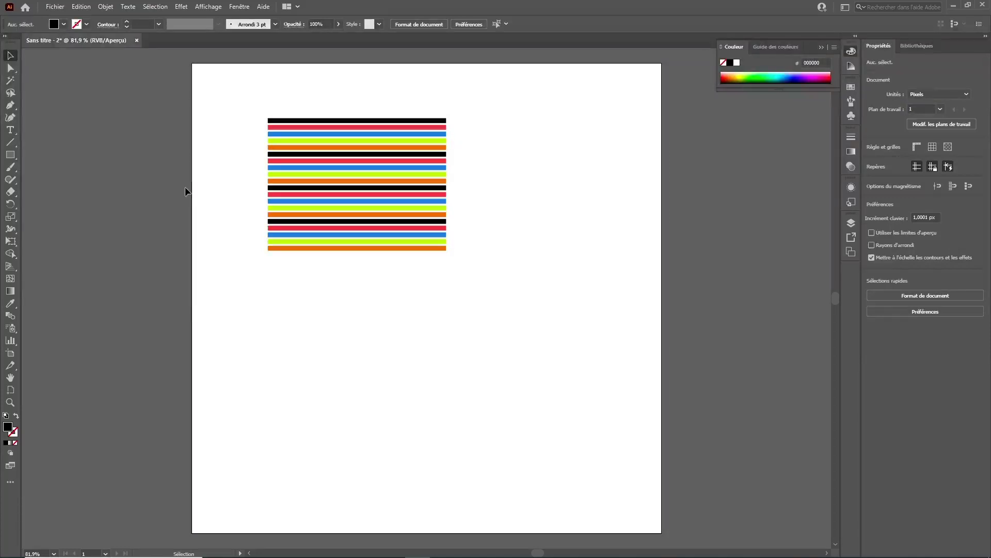
Select all the coloured bars and start an envelope distortion made from a warp.
left_click_drag(223, 93, 579, 311)
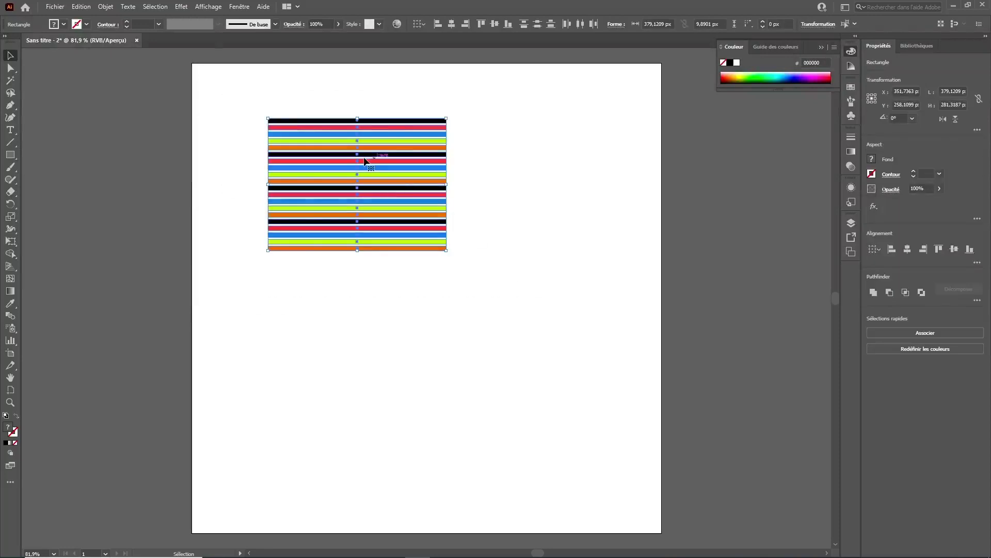
left_click(105, 6)
mouse_move(123, 5)
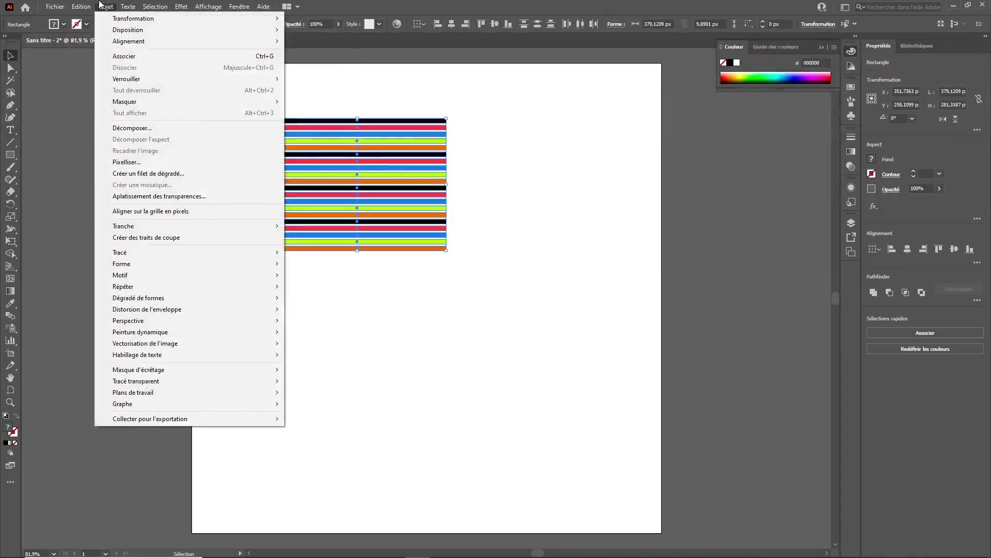
left_click(101, 5)
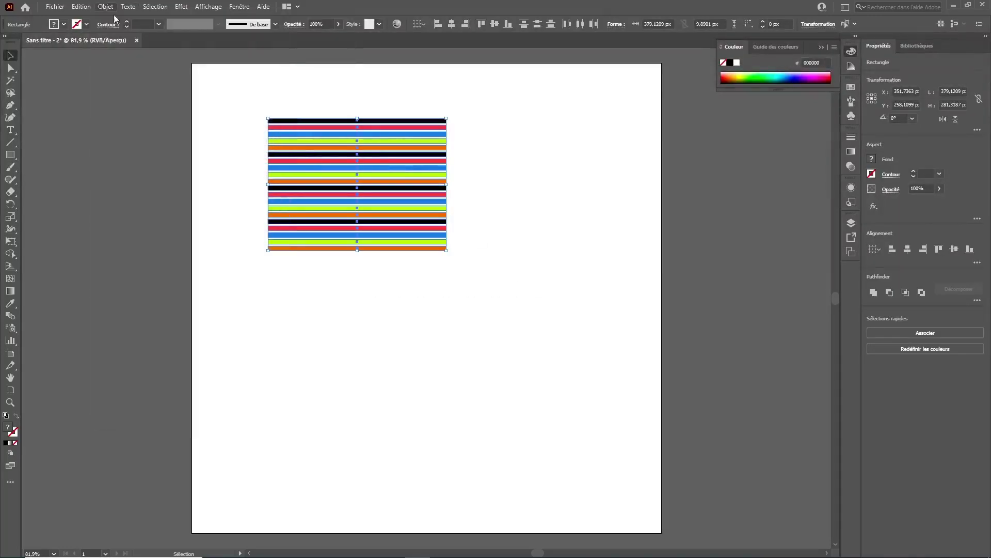
left_click_drag(219, 78, 520, 288)
left_click(513, 278)
key("a")
key("ctrl+a")
key("v")
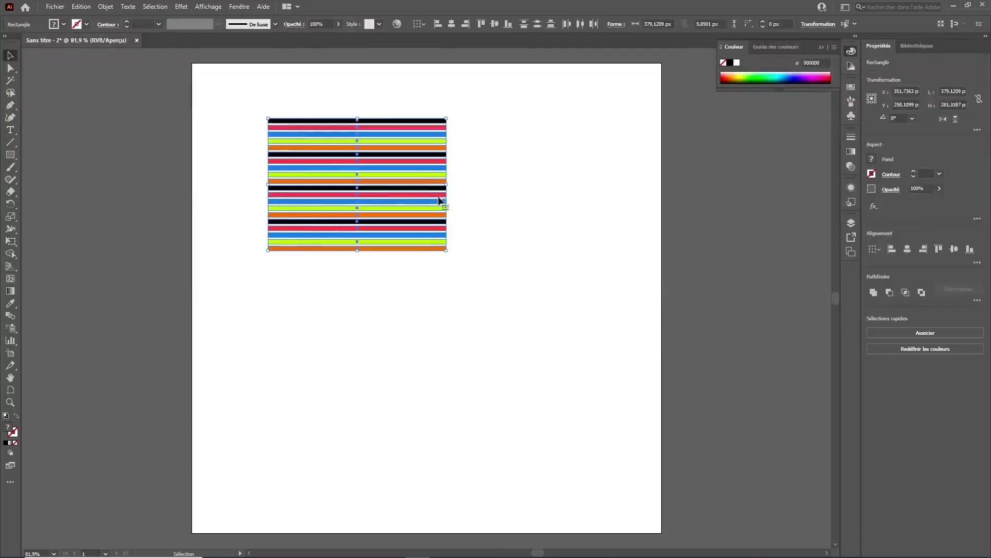
left_click(106, 7)
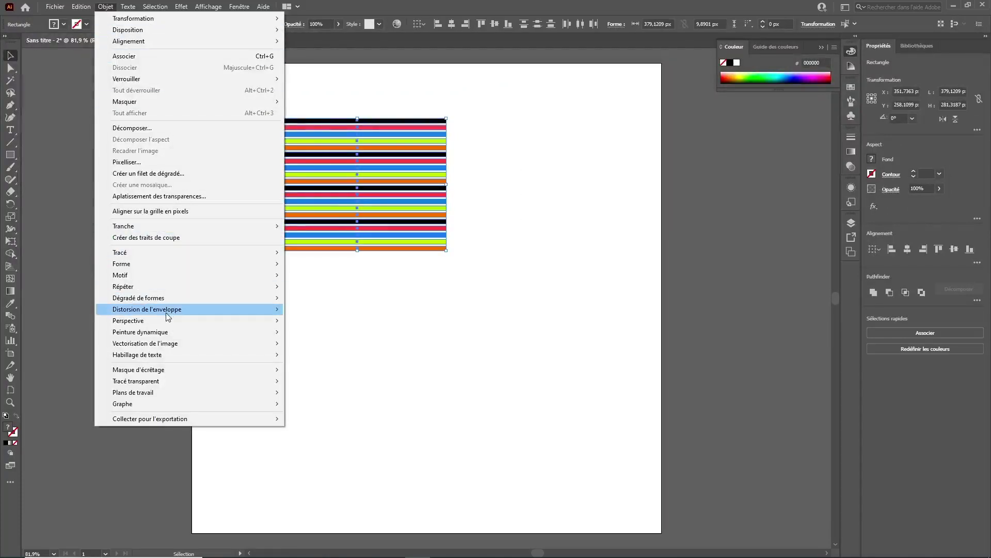
mouse_move(163, 314)
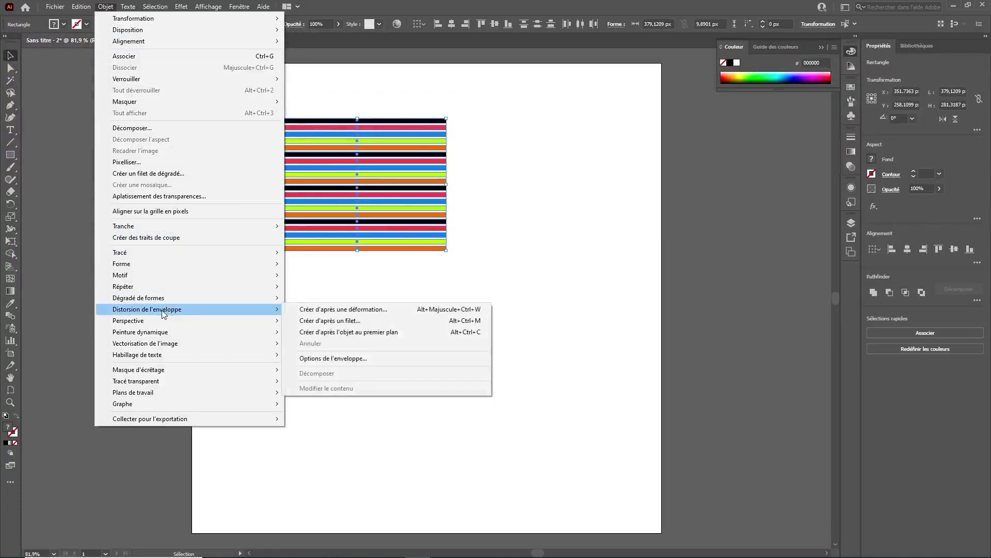
left_click(345, 310)
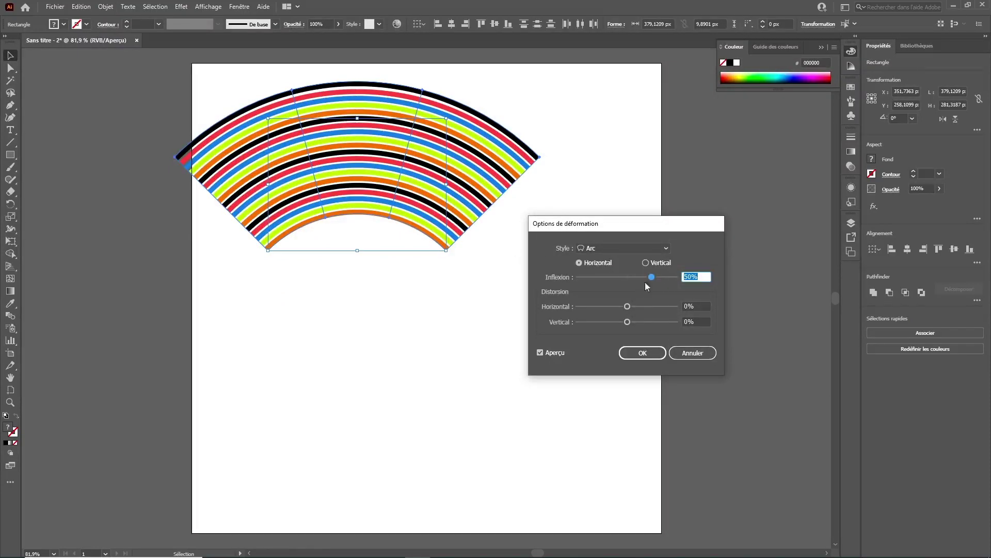
Warp the bars with the Drapeau style, using a 22% horizontal bend and -10% horizontal distortion.
left_click_drag(652, 277, 622, 309)
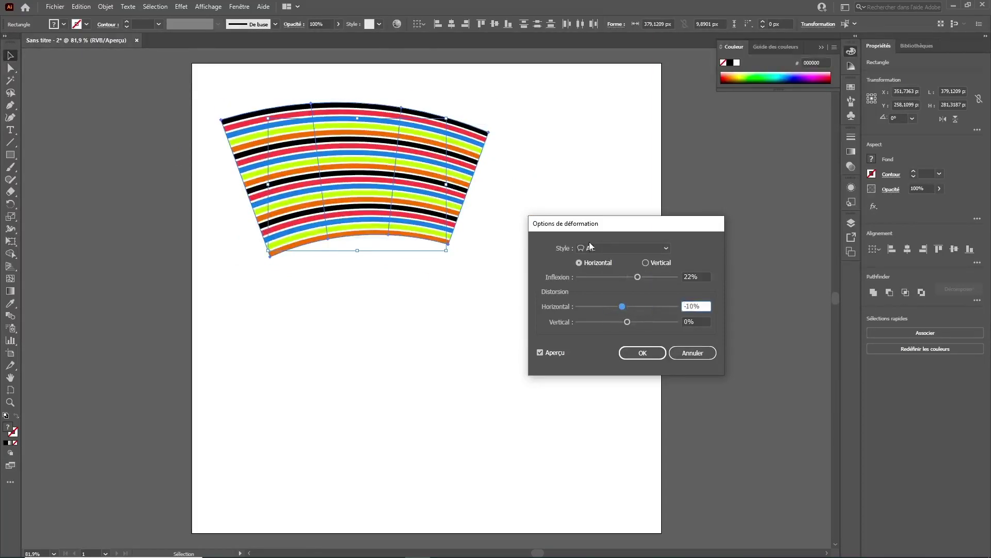
left_click(591, 247)
left_click(605, 308)
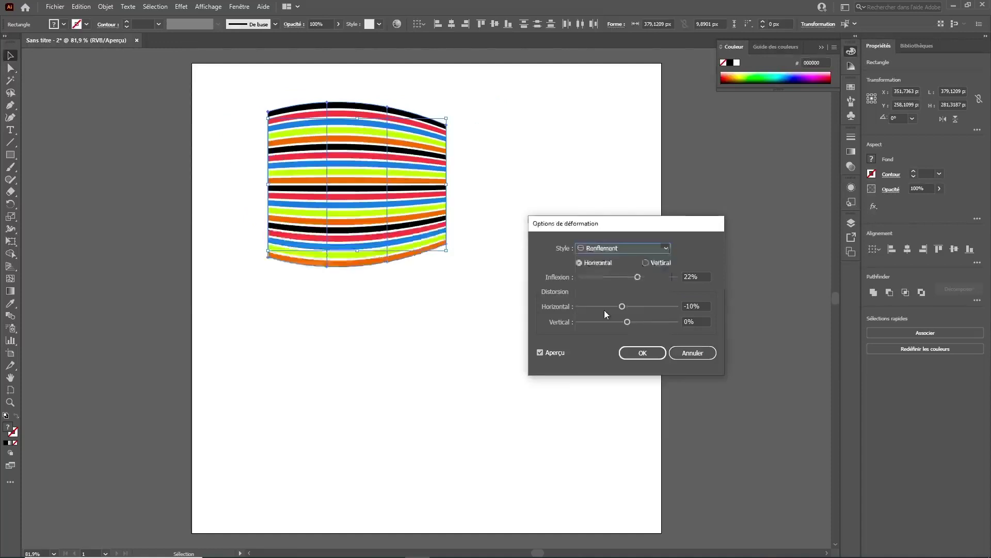
left_click(612, 250)
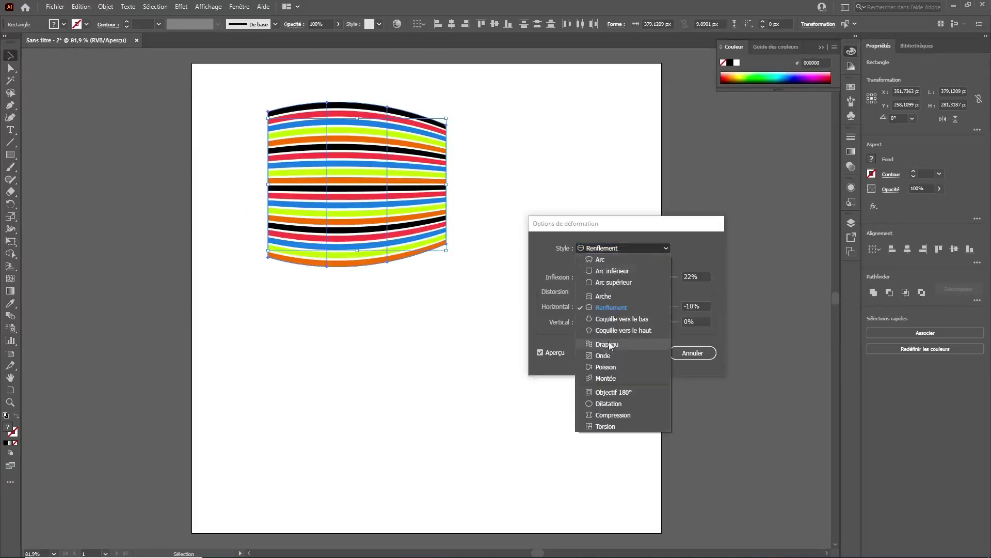
left_click(608, 343)
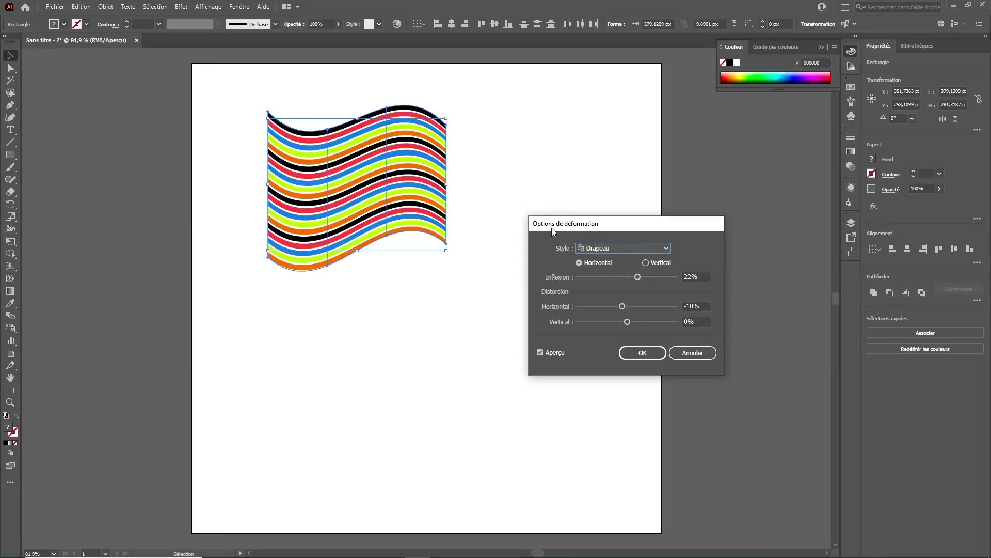
left_click(647, 353)
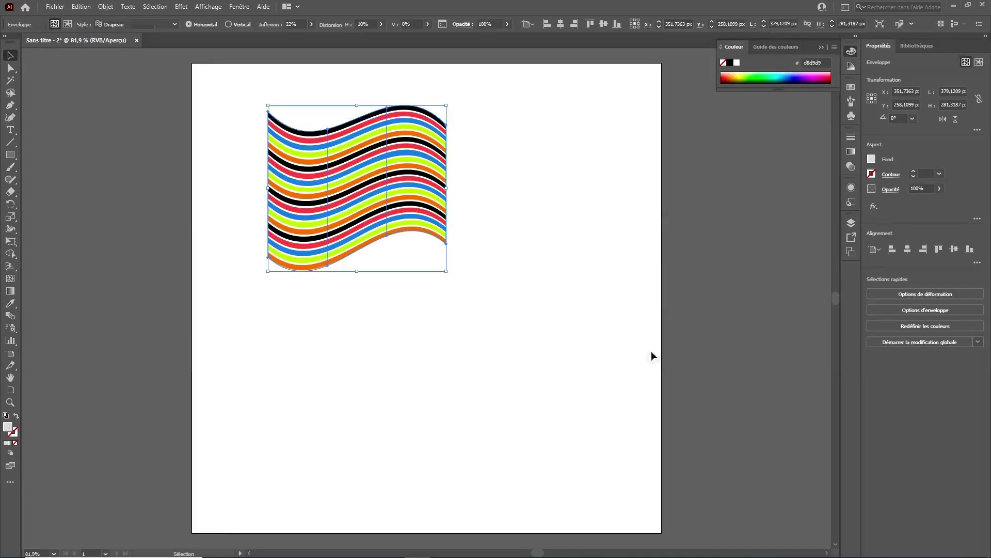
Enlarge the wavy bars to about 649 × 605 px and move them near the middle of the artboard.
left_click(7, 58)
left_click(119, 111)
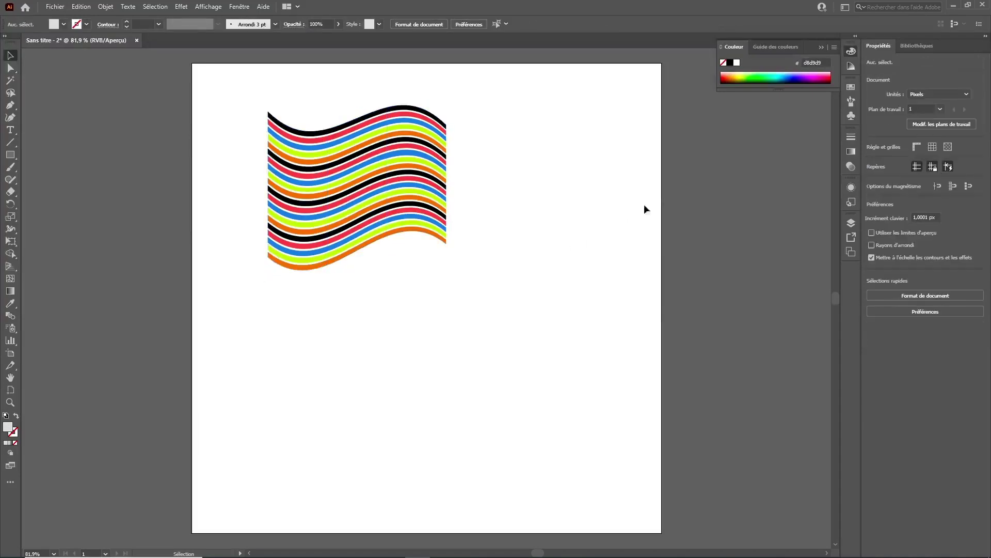
left_click(381, 188)
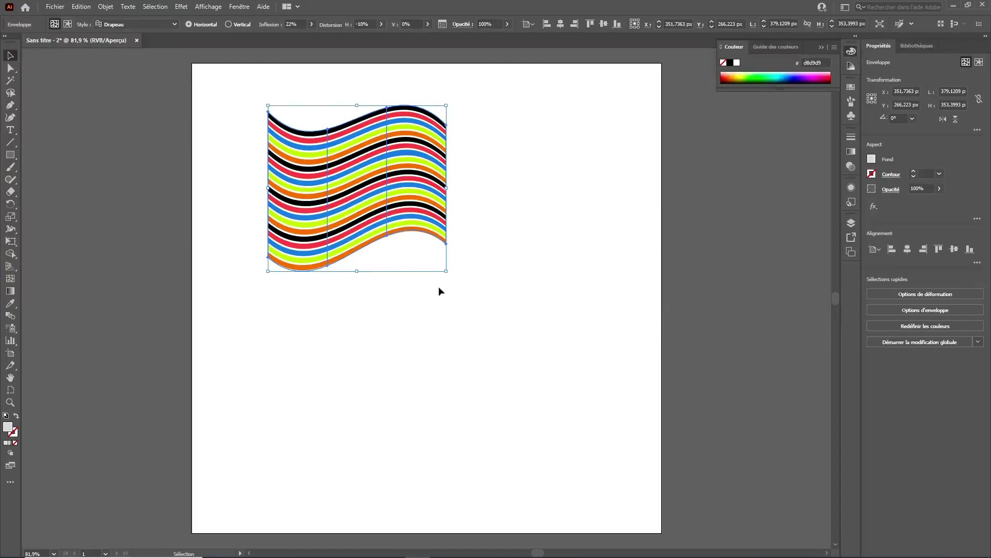
left_click_drag(447, 272, 642, 382)
left_click_drag(447, 250, 438, 285)
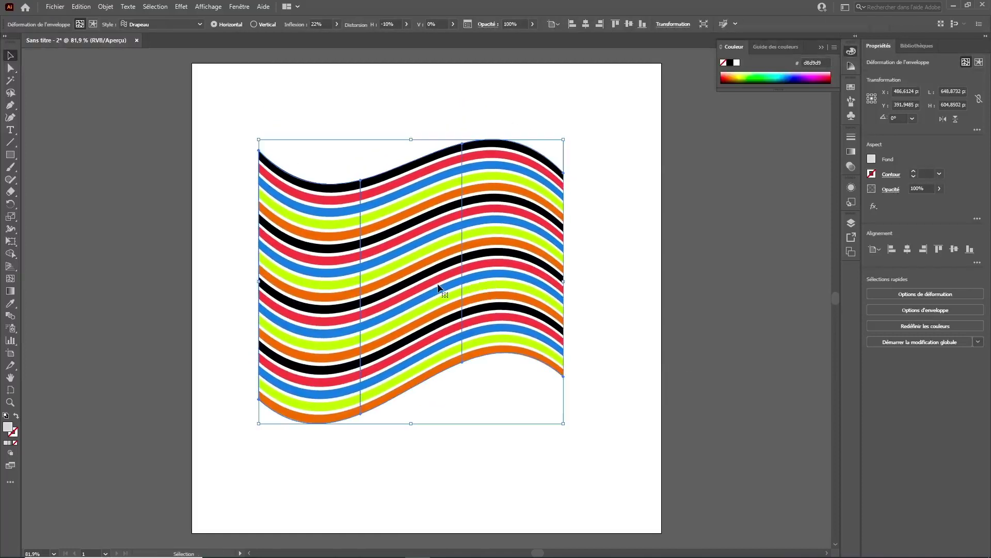
left_click(652, 268)
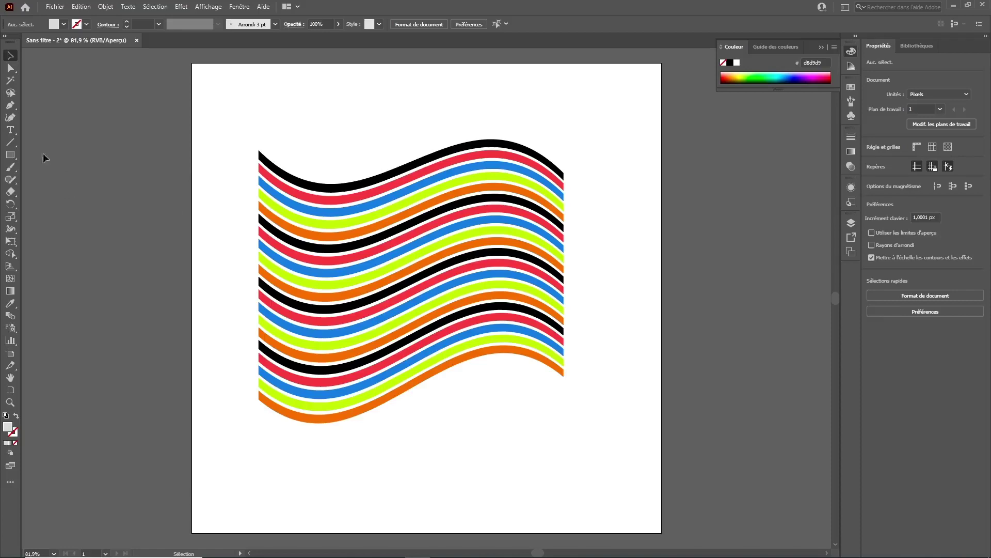
Add the text TUTO, enlarge it to about 196 pt and place it over the middle of the wavy bars.
left_click(10, 129)
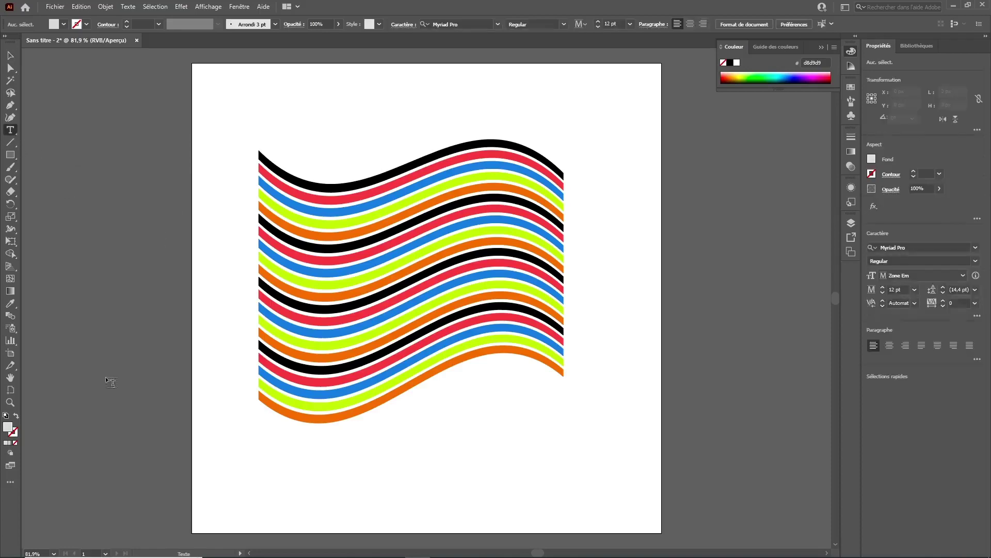
left_click(205, 298)
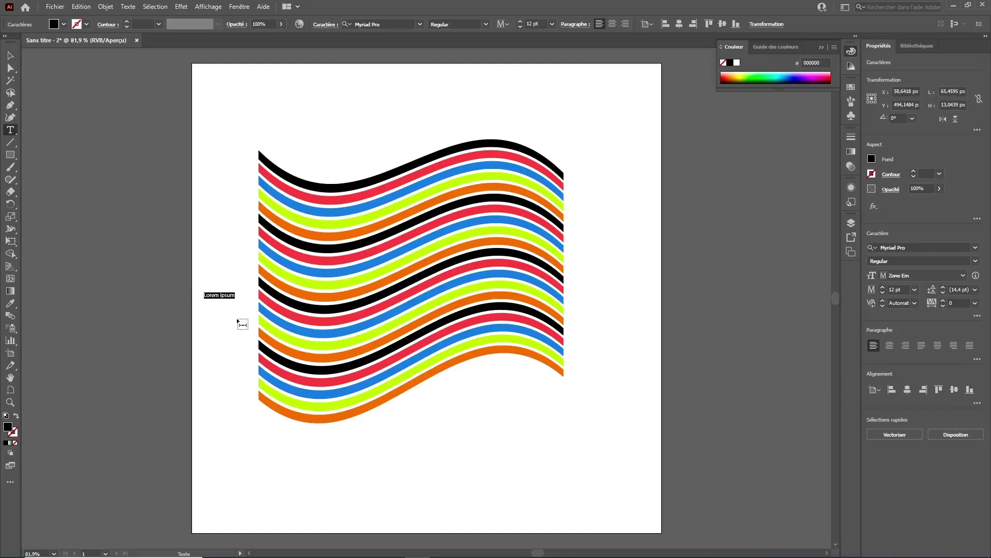
type("TUTO")
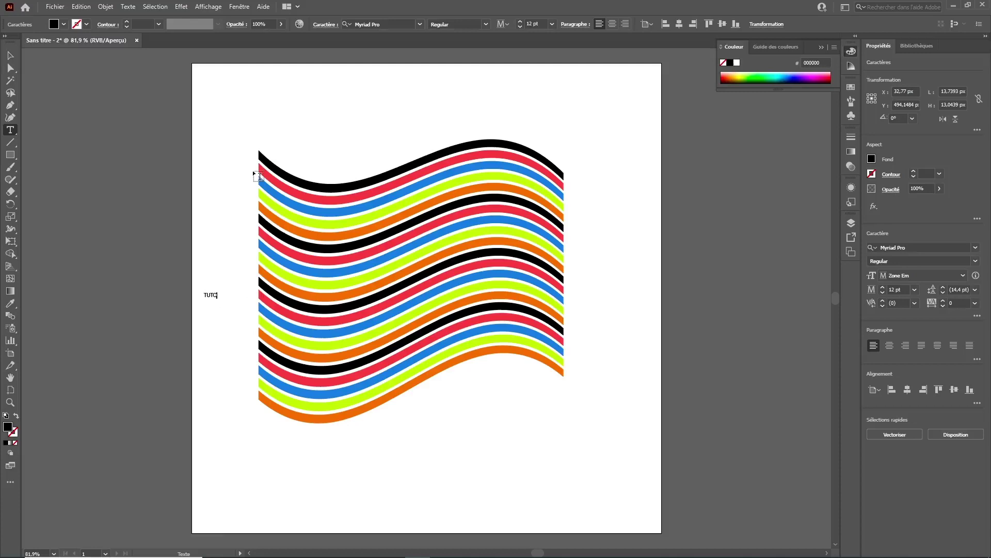
key("Escape")
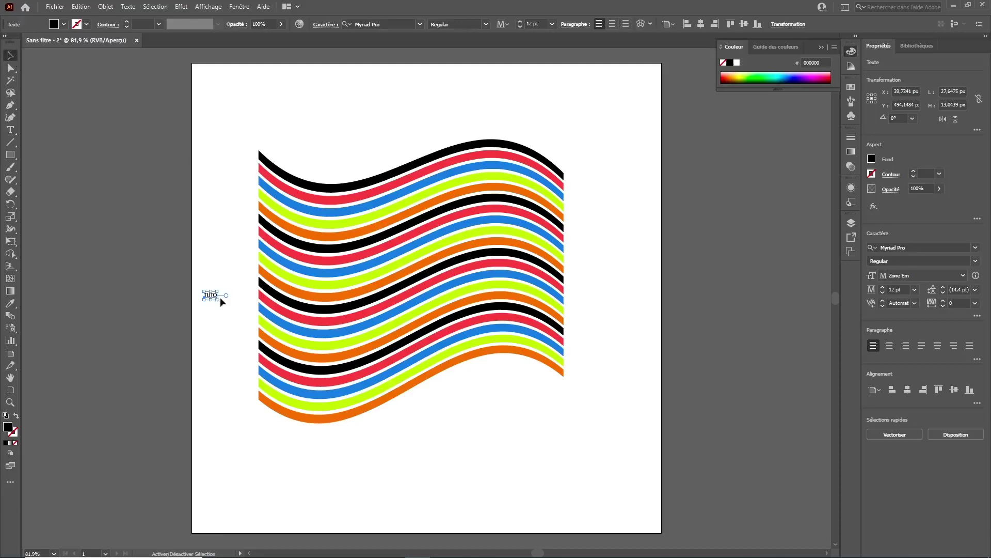
left_click_drag(220, 300, 497, 428)
left_click_drag(334, 347, 434, 284)
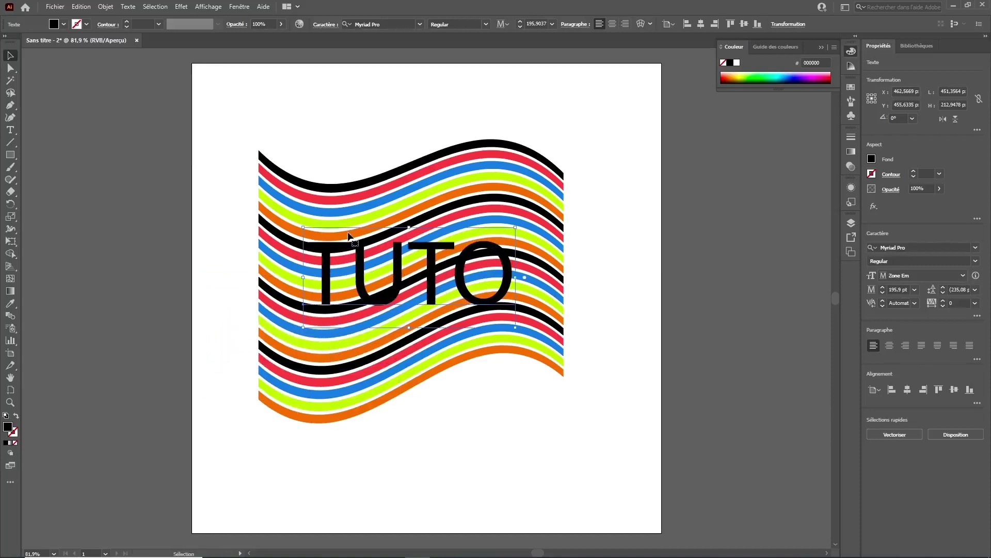
Change the TUTO text's font to Alfa Slab One and shift it left so it fits within the wavy bars.
left_click(420, 24)
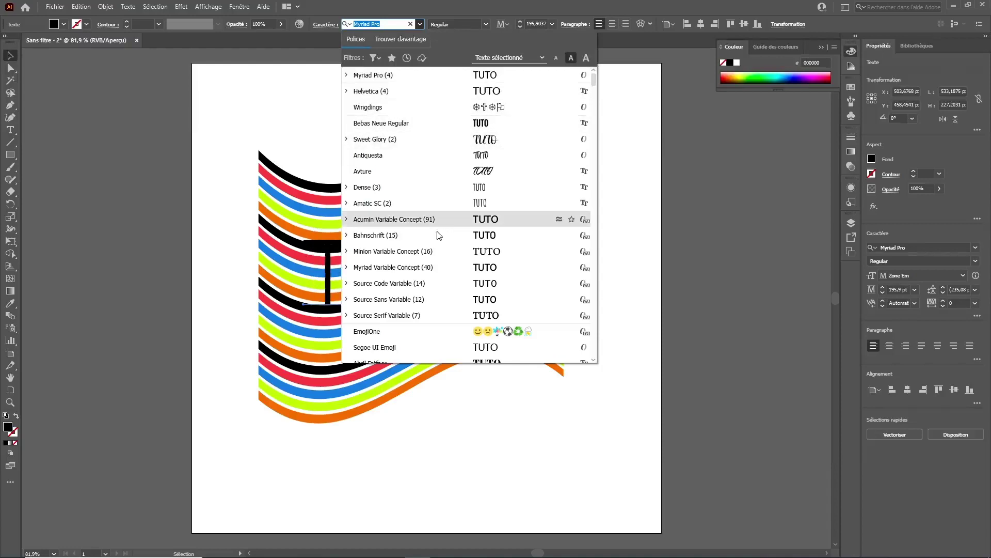
scroll(437, 305, "down", 5)
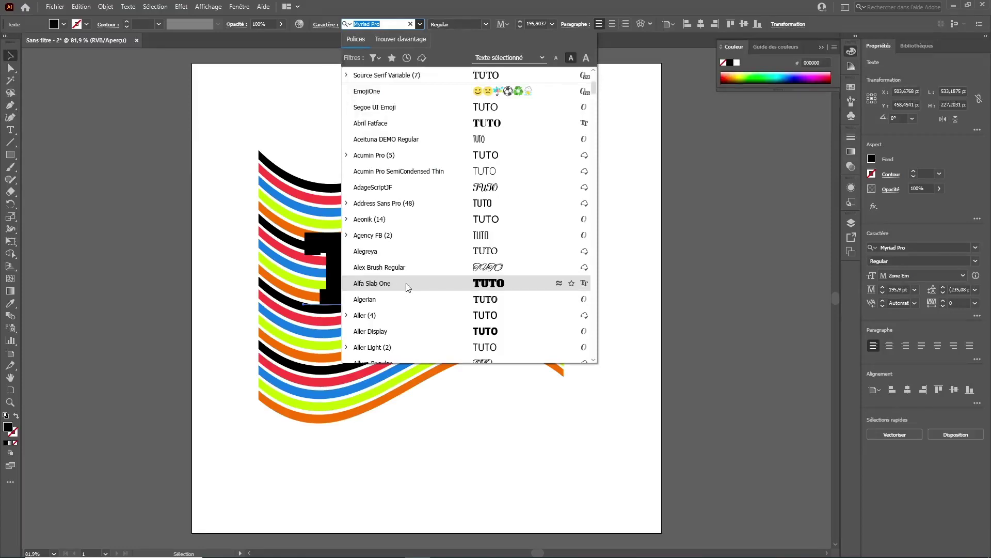
left_click(493, 288)
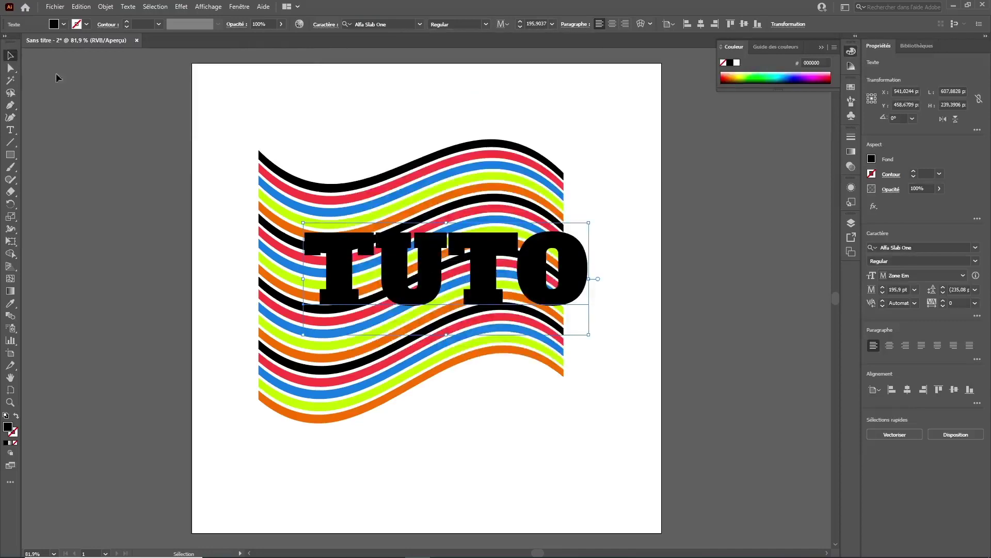
left_click_drag(334, 262, 298, 262)
left_click(119, 292)
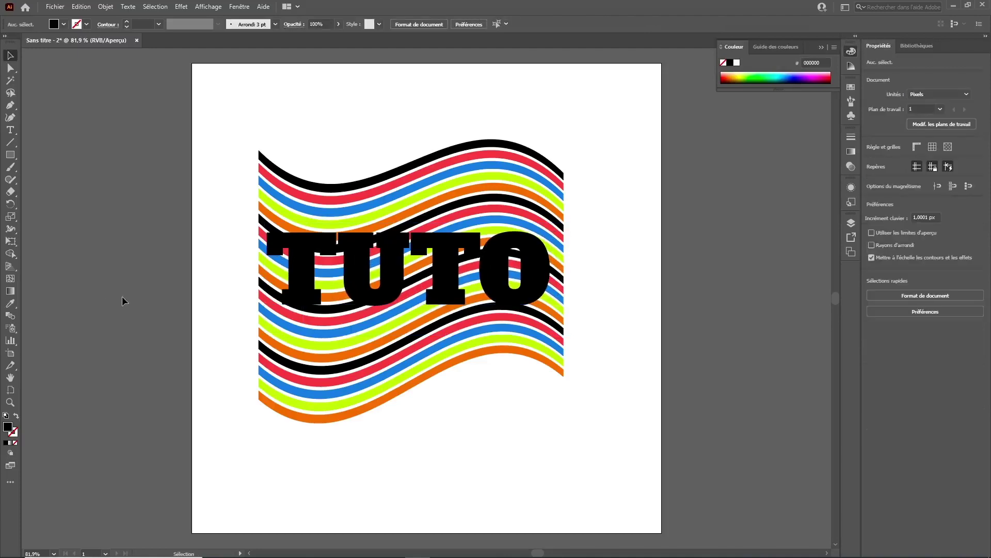
Select the TUTO text together with the wavy bars and create a clipping mask from them.
left_click_drag(195, 122, 631, 447)
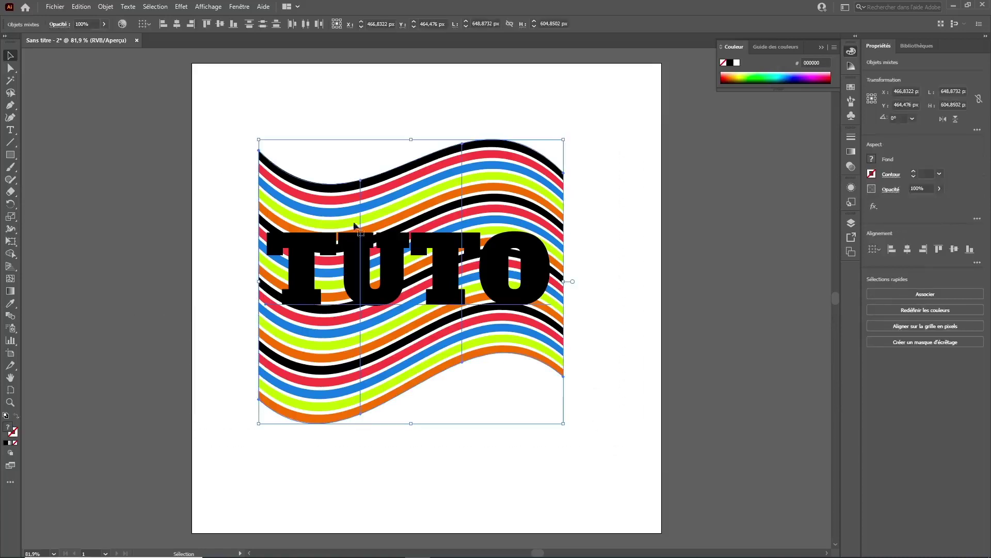
left_click(614, 386)
key("ctrl+a")
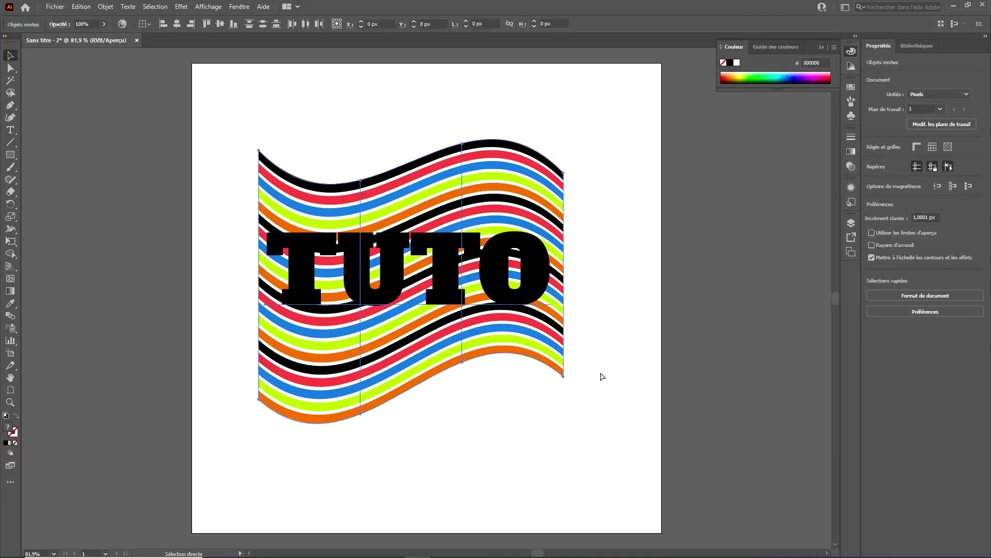
right_click(443, 280)
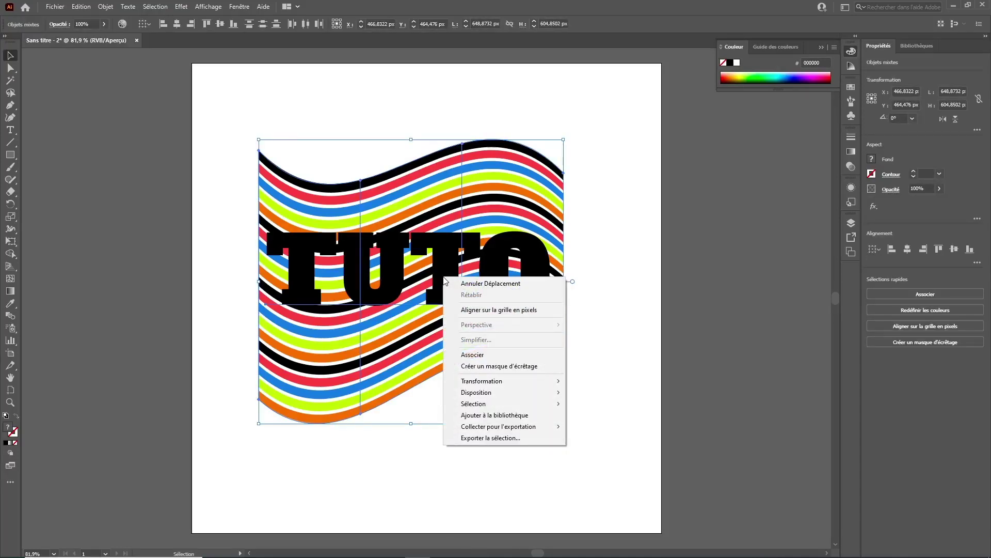
left_click(495, 366)
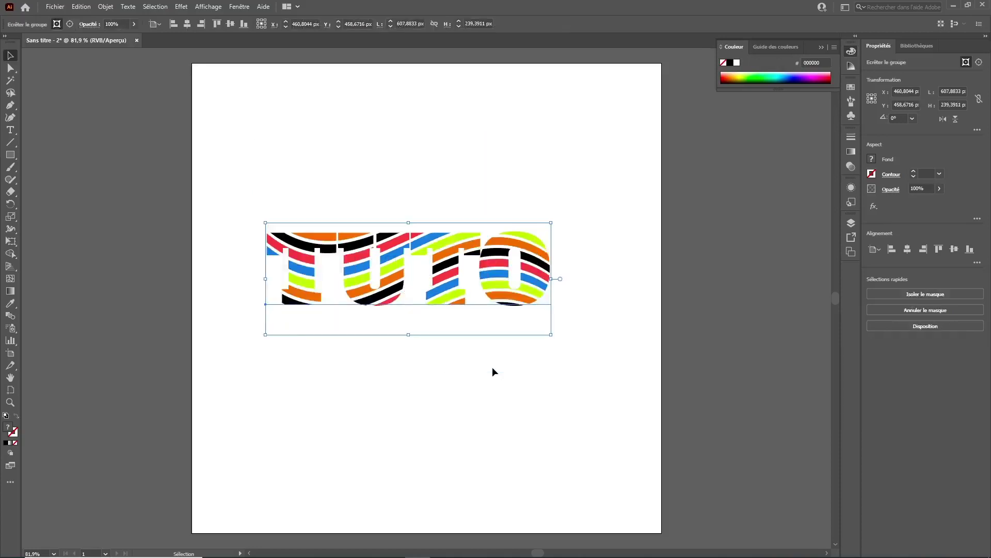
left_click(493, 371)
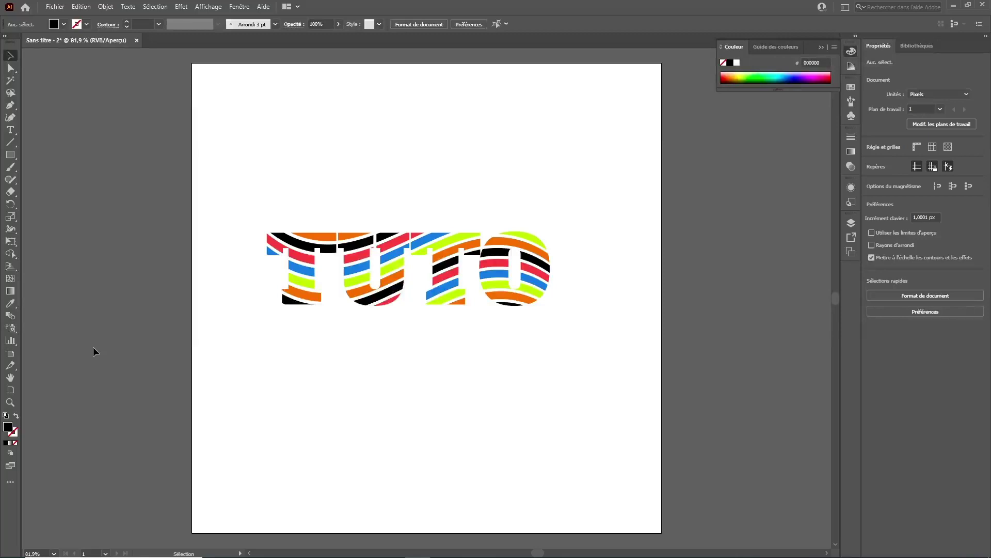
Create a 1000 × 1000 px rectangle with its upper-left corner in the upper part of the artboard.
left_click(15, 157)
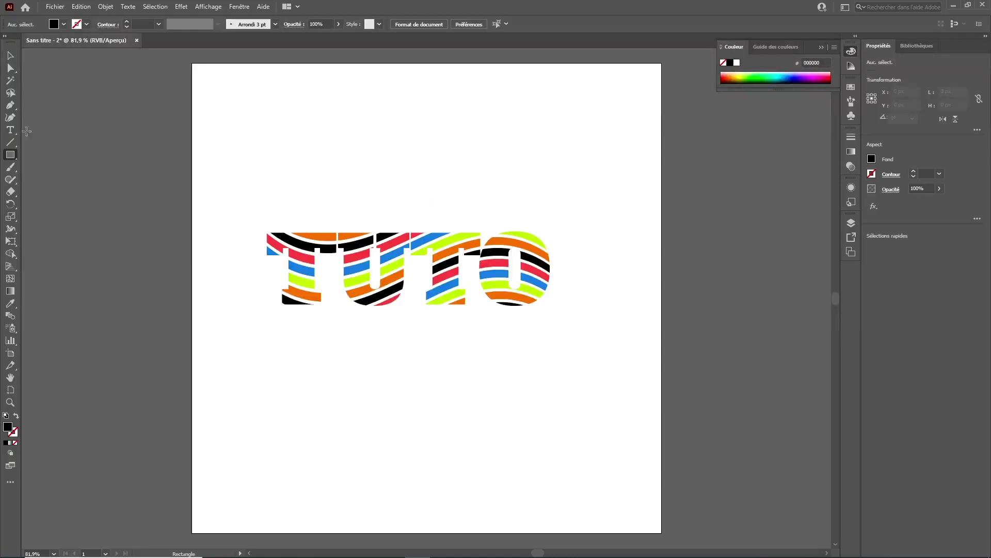
left_click(300, 132)
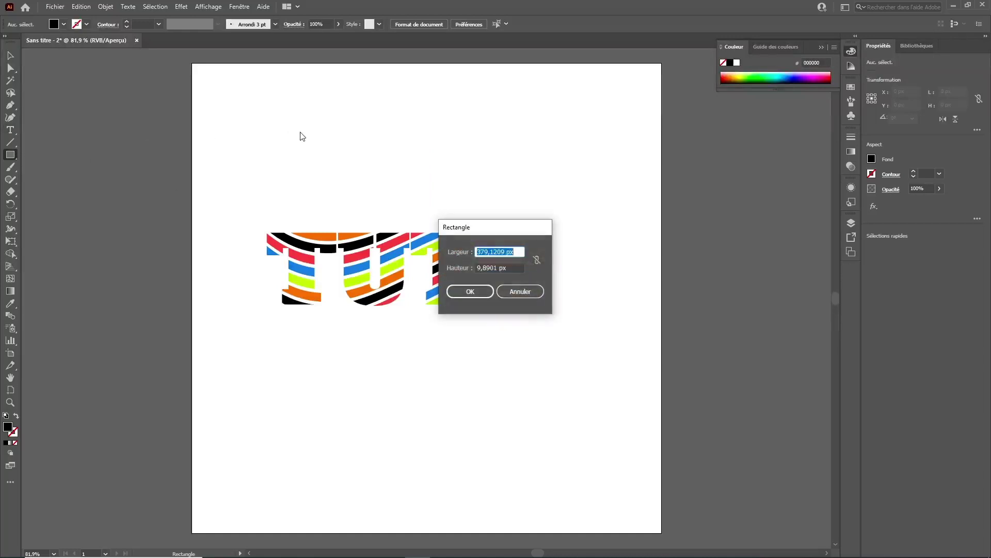
type("1000")
key("Tab")
type("1")
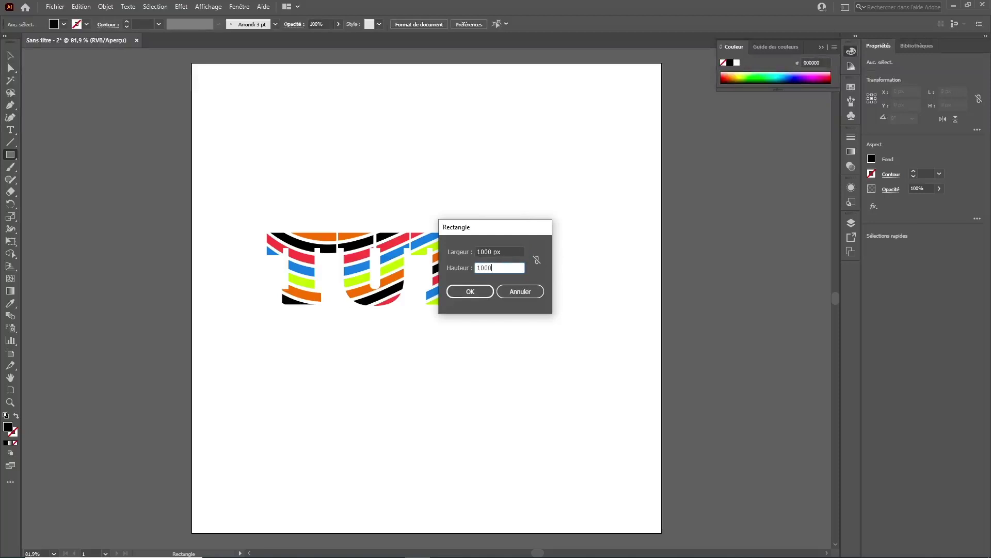
type("000")
key("Return")
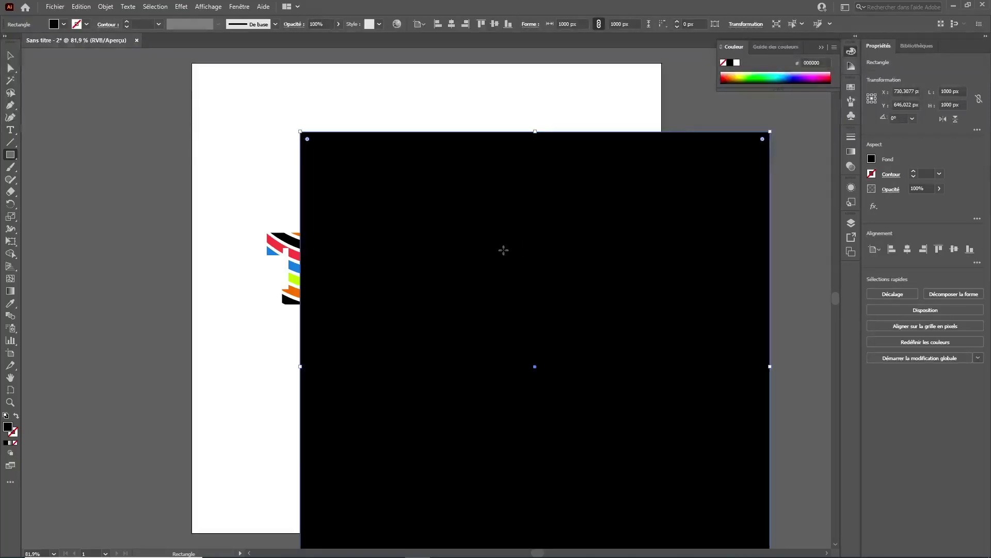
Set the fill colour of the 1000 px square to bright cyan, about 25cdf4.
double_click(8, 427)
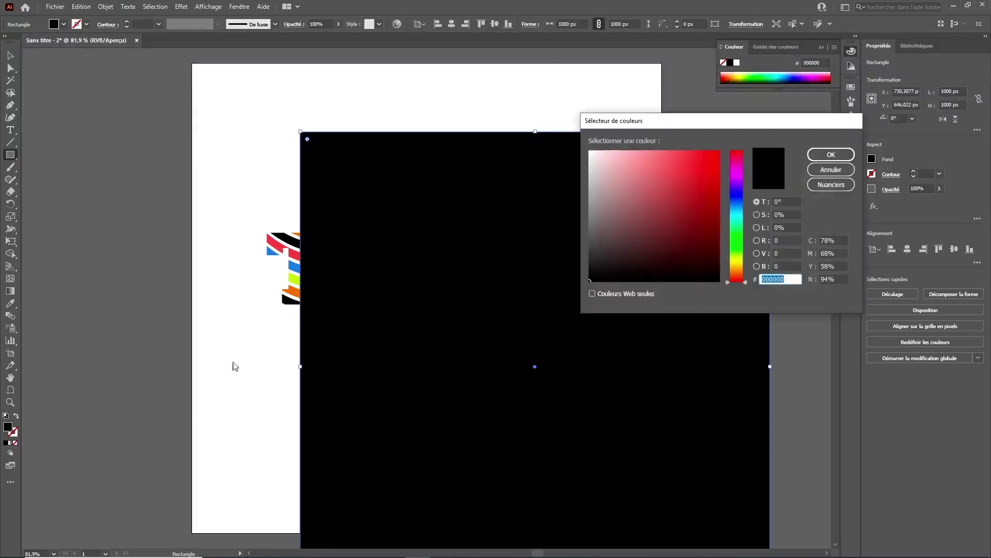
left_click(737, 212)
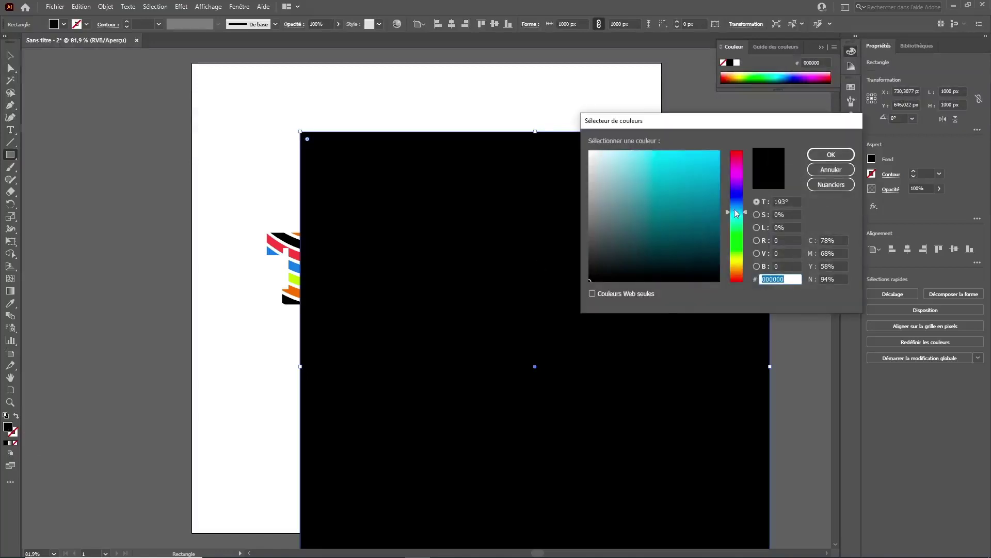
left_click(700, 156)
left_click(829, 154)
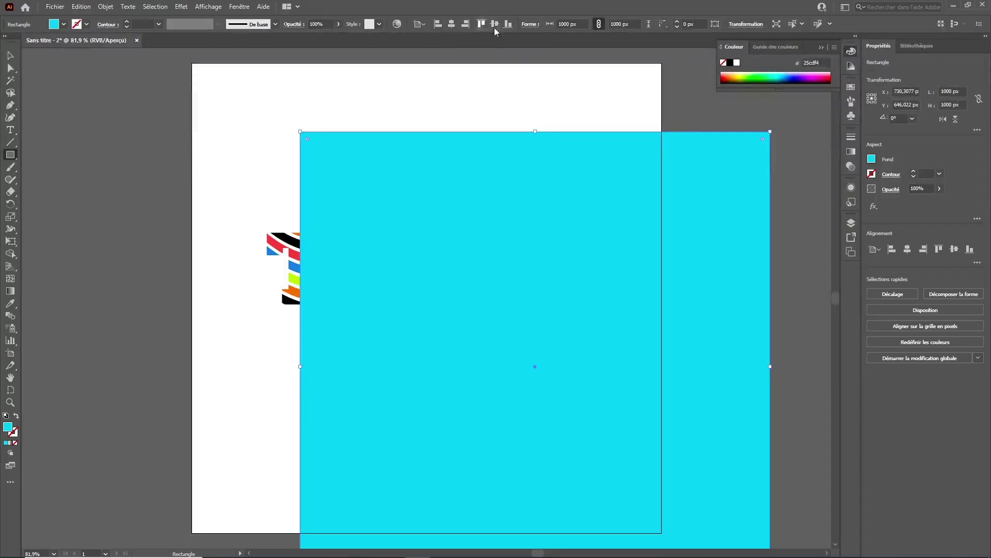
Centre the cyan square horizontally and vertically on the artboard and send it to the back, behind the TUTO lettering.
left_click(451, 25)
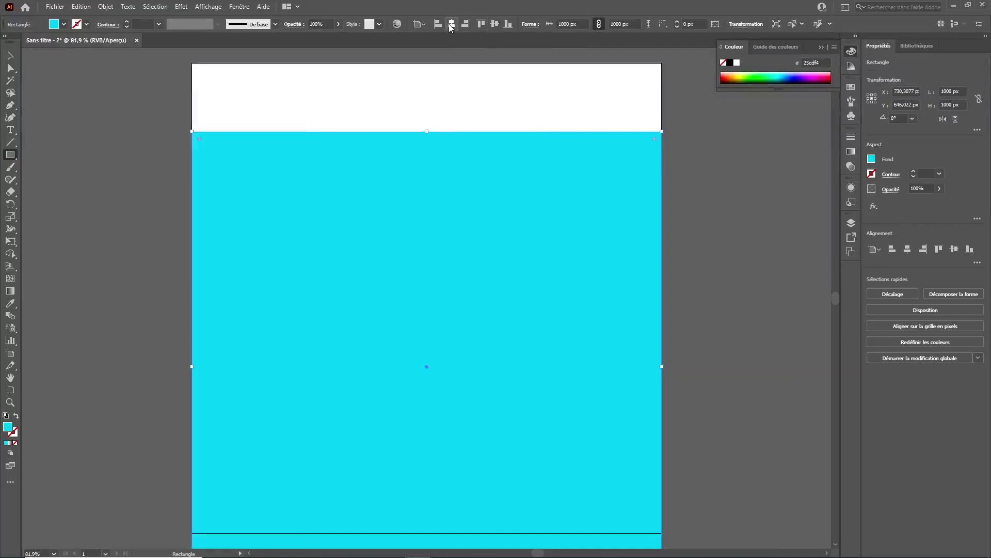
left_click(495, 24)
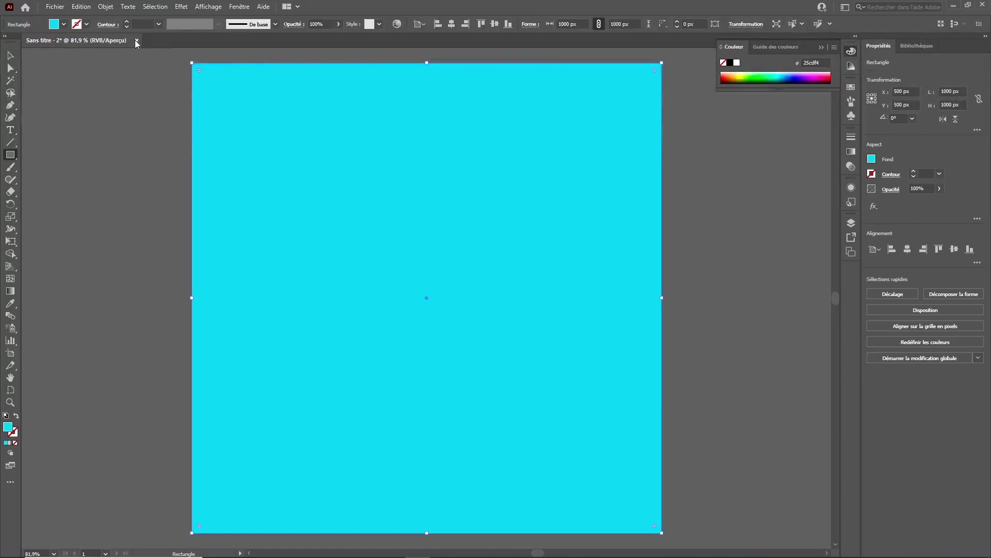
left_click(108, 8)
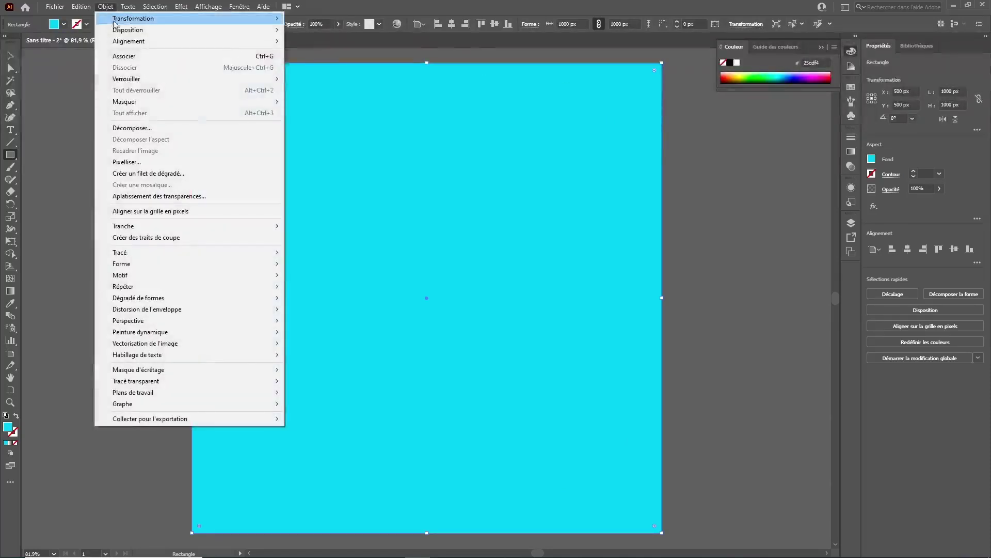
mouse_move(117, 31)
left_click(340, 65)
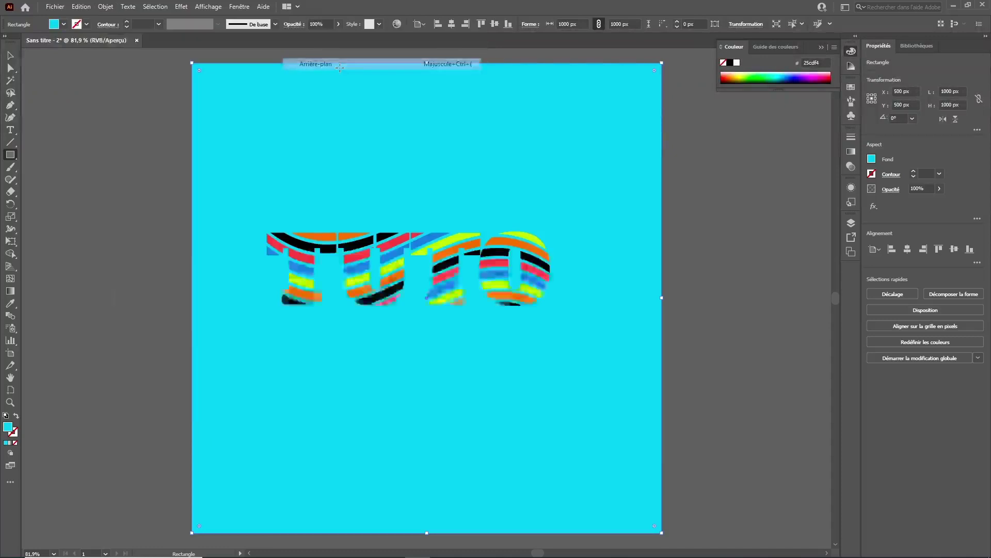
left_click(11, 56)
left_click(186, 203)
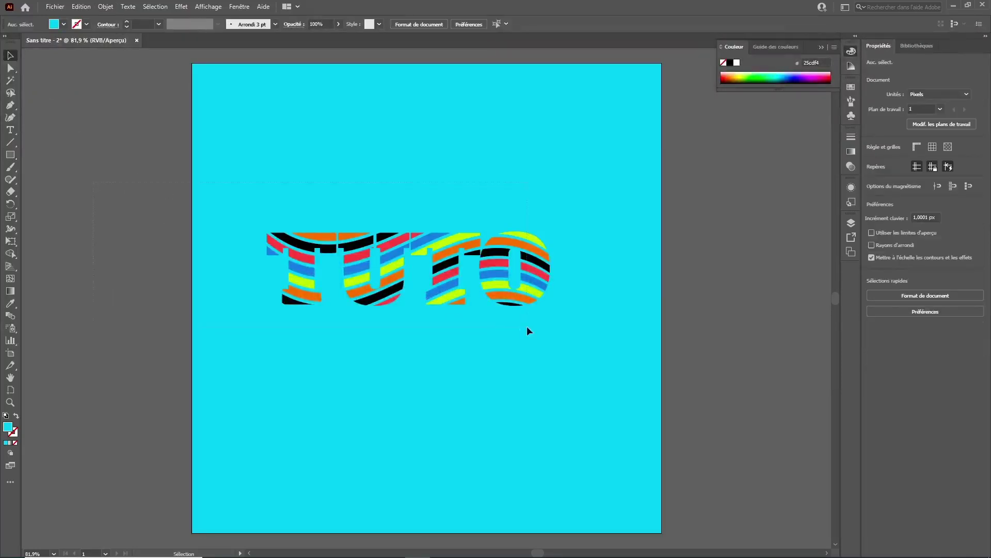
Centre the striped TUTO clipping group horizontally and vertically on the artboard.
key("ctrl+a")
key("ctrl+7")
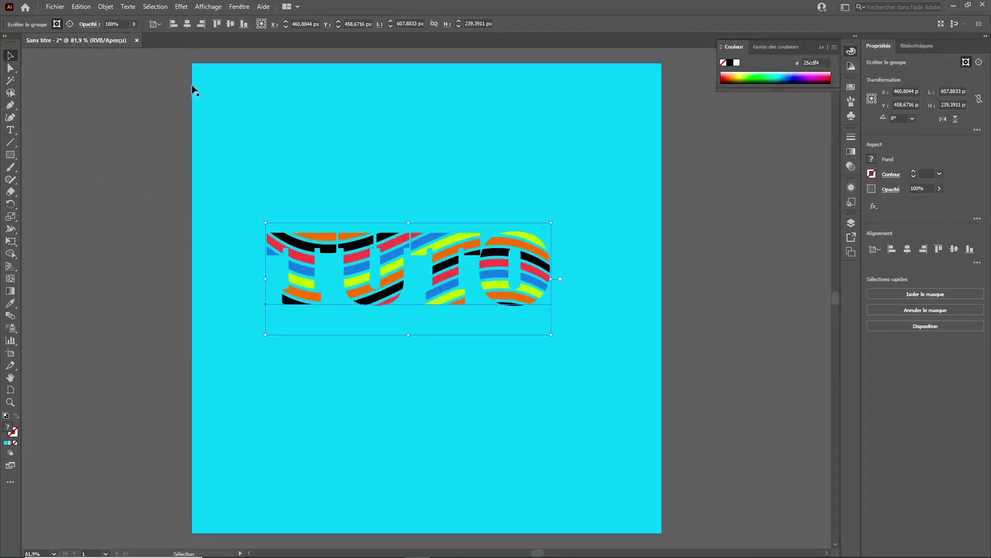
left_click(187, 24)
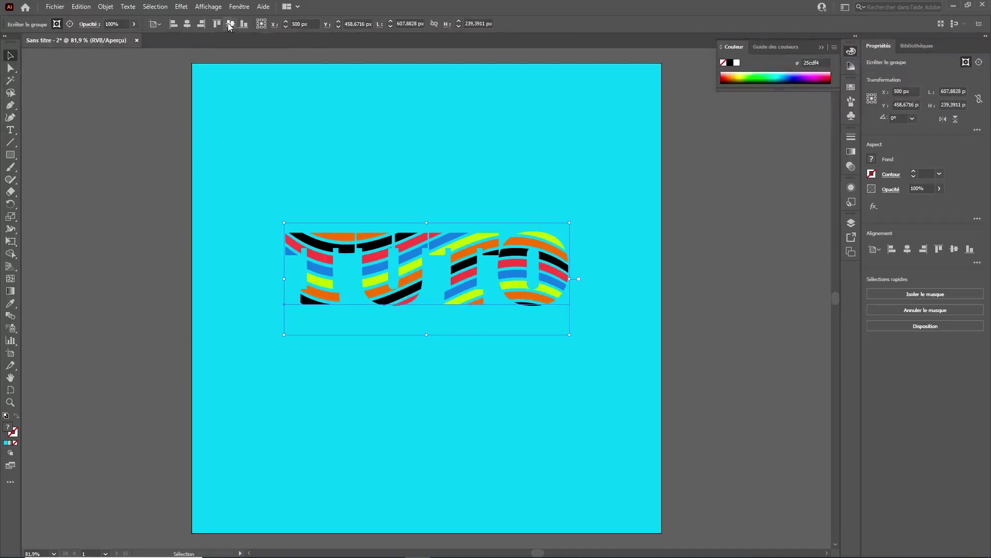
left_click(230, 24)
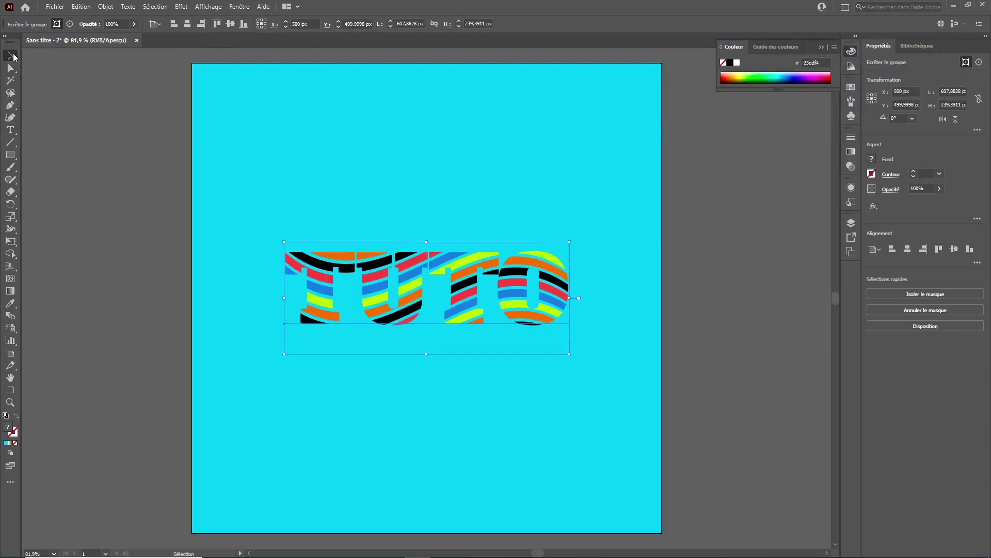
left_click(126, 131)
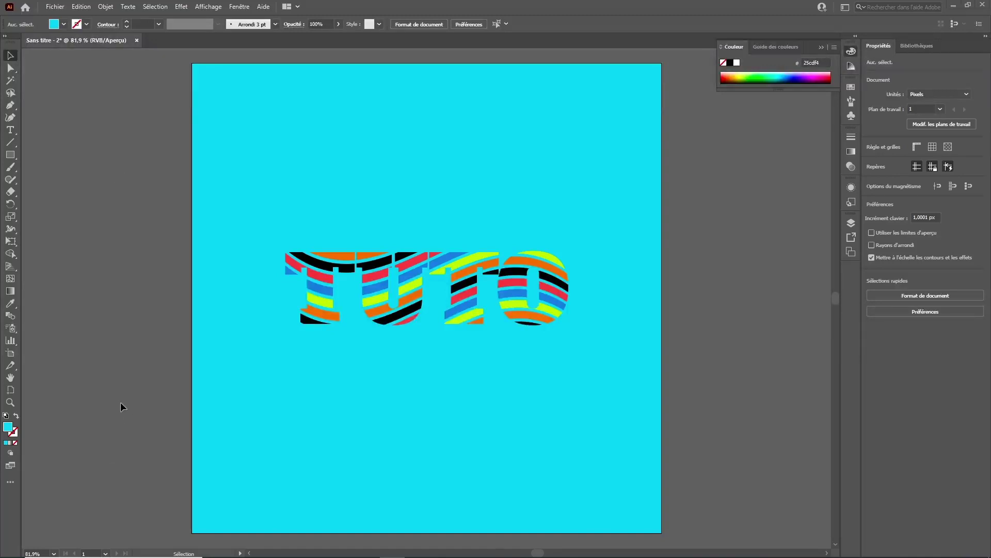
Apply the 3D Extrude & Bevel effect to the TUTO group with the Hors axe avant position, 50 pt depth and plastic shading.
left_click(312, 289)
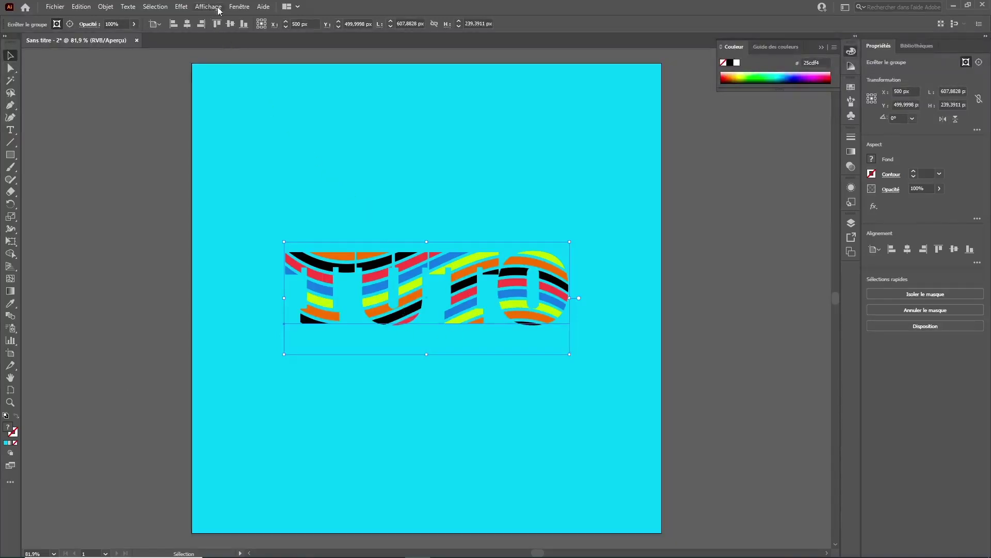
left_click(182, 7)
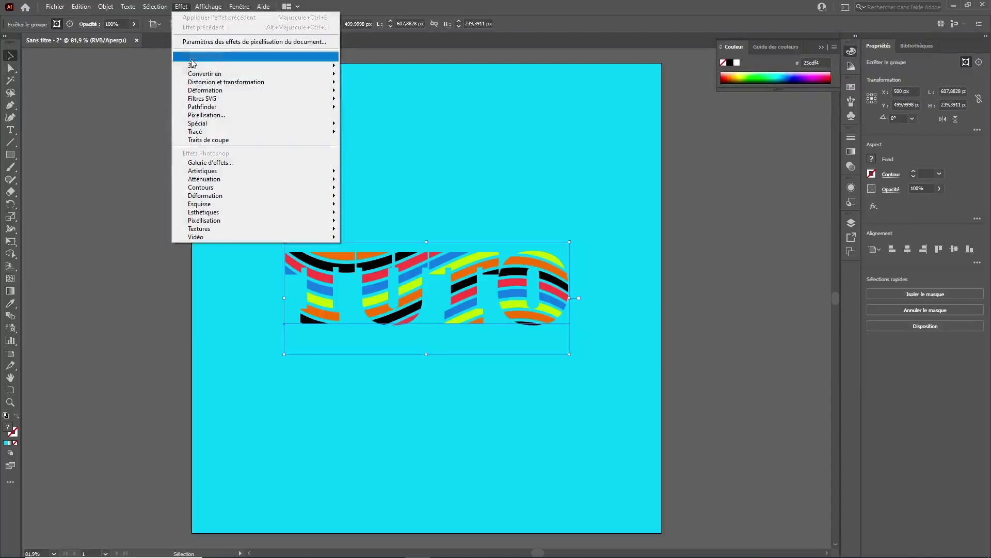
mouse_move(194, 66)
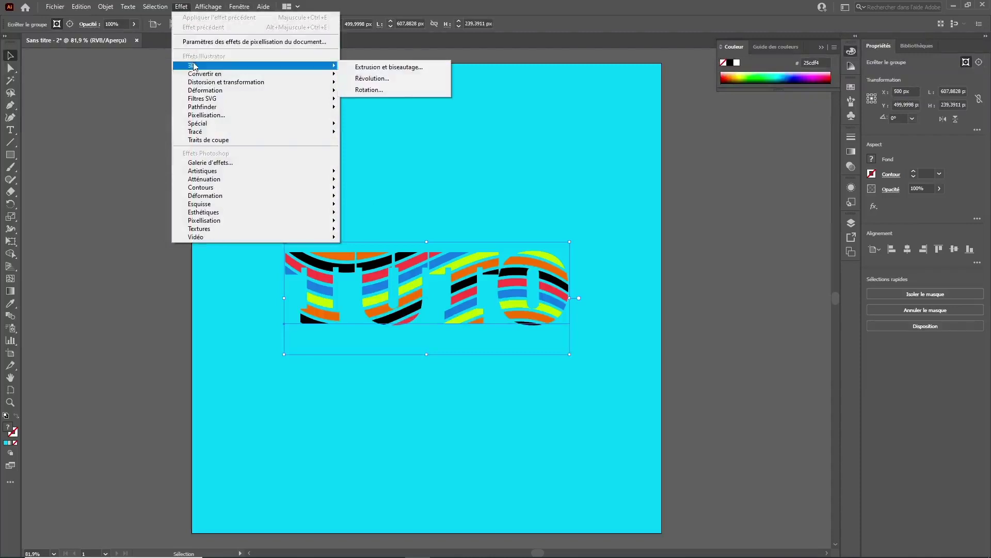
left_click(383, 70)
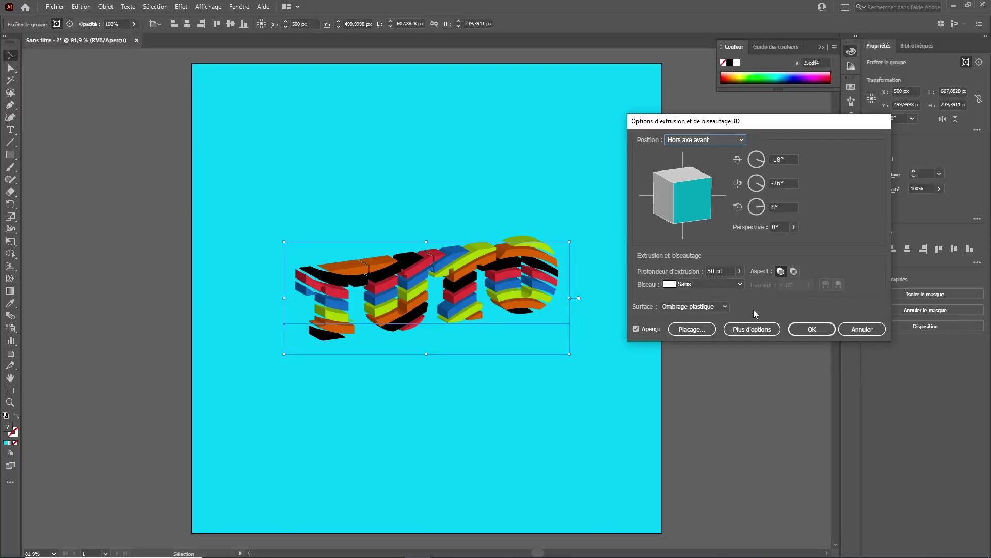
left_click(812, 330)
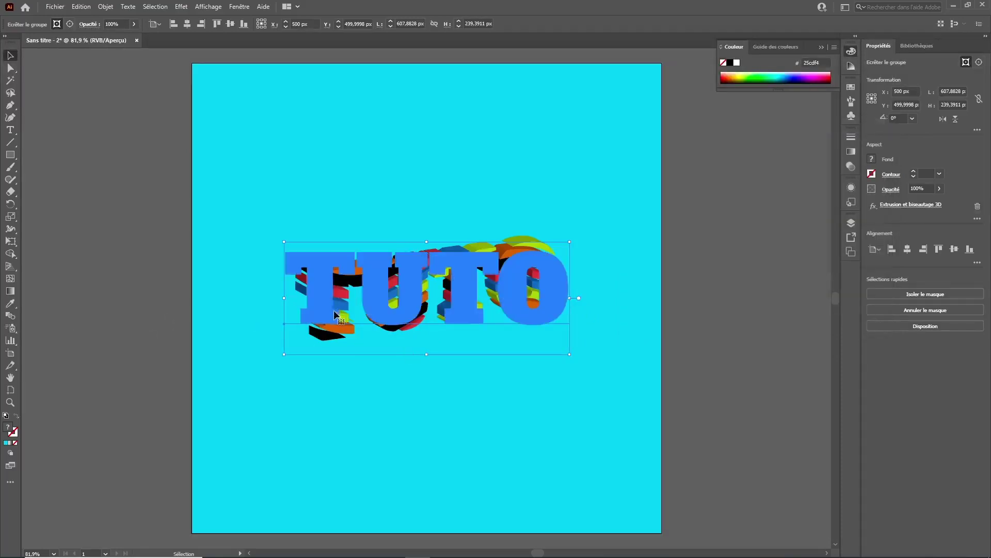
Edit the text inside the clipping group to read LEGO and exit isolation mode.
double_click(413, 317)
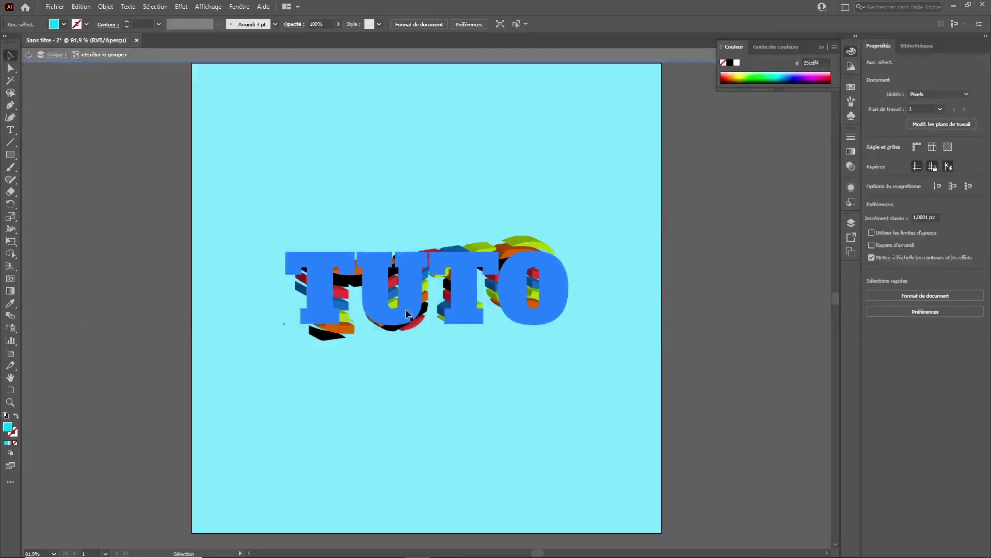
double_click(404, 309)
key("ctrl+a")
left_click(356, 306)
left_click_drag(321, 307, 444, 305)
left_click(455, 305)
key("ctrl+a")
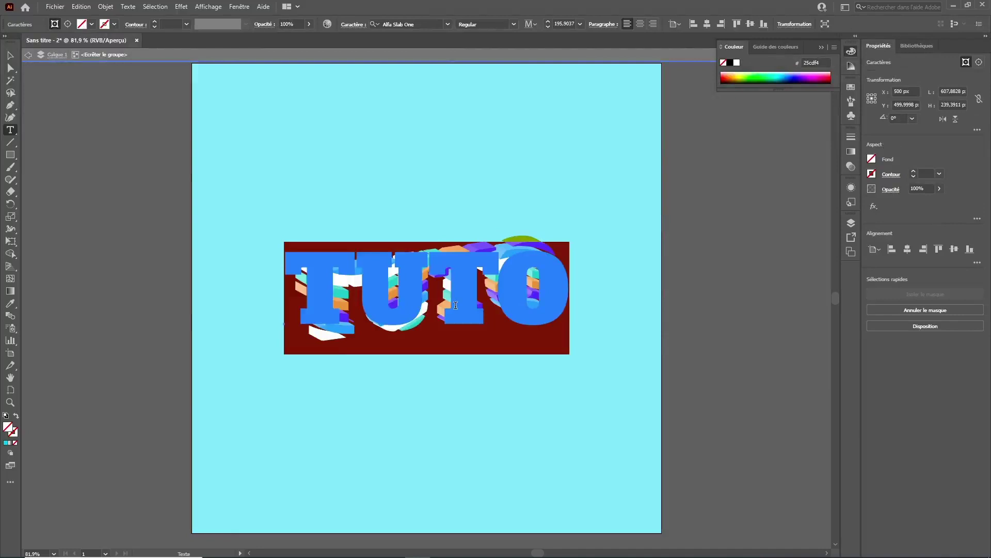
type("LEGO")
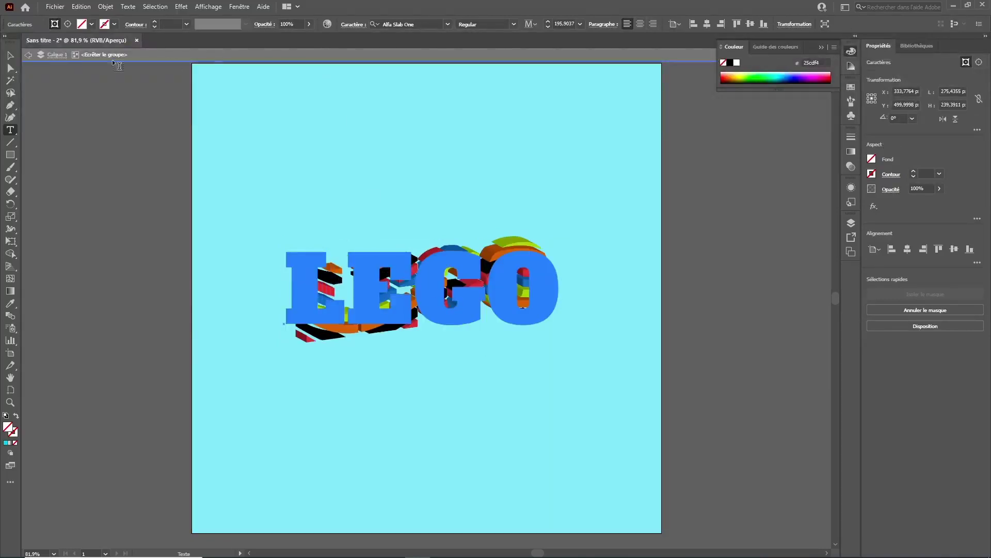
left_click(28, 55)
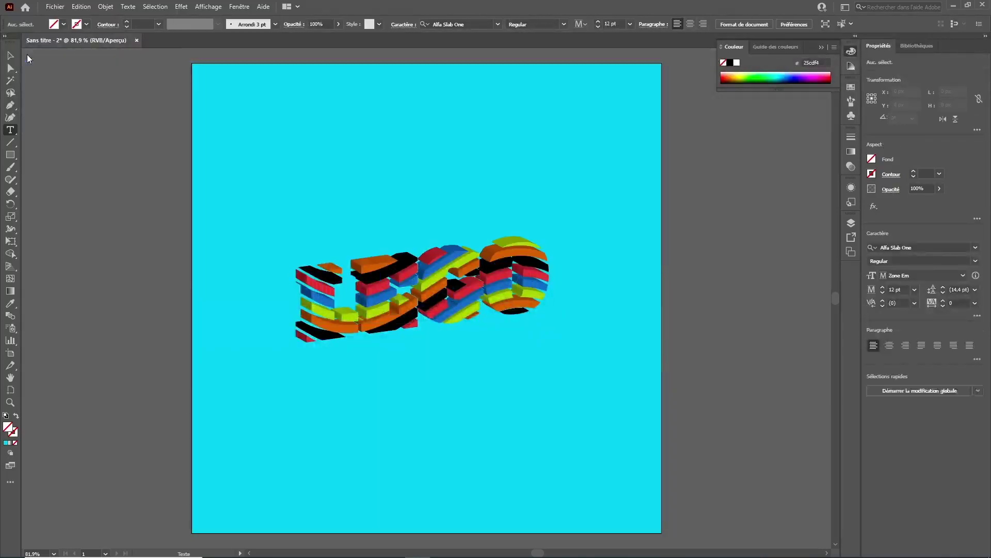
key("v")
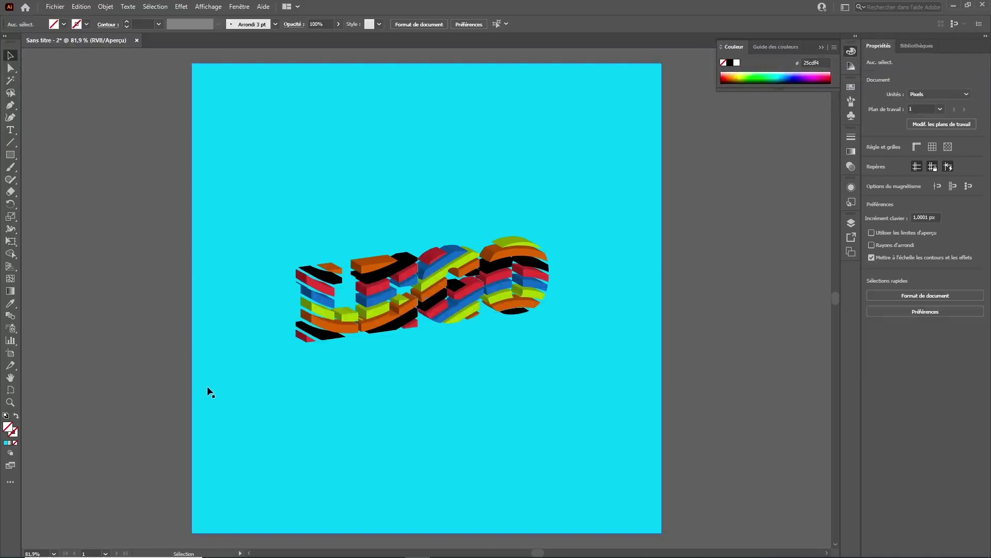
key("ctrl+z")
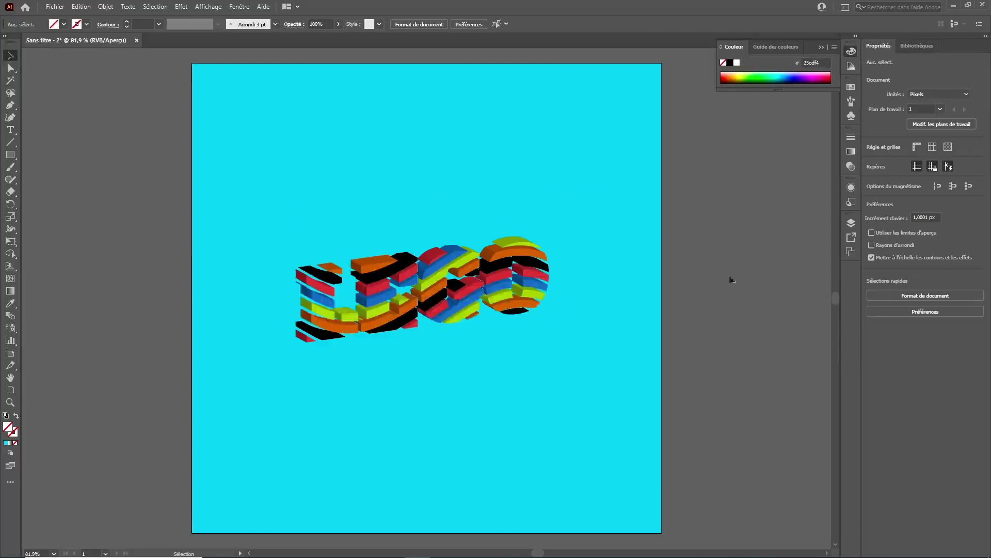
Add six exclamation marks after LEGO inside the clipping group and leave the text editing.
left_click(566, 293)
double_click(561, 305)
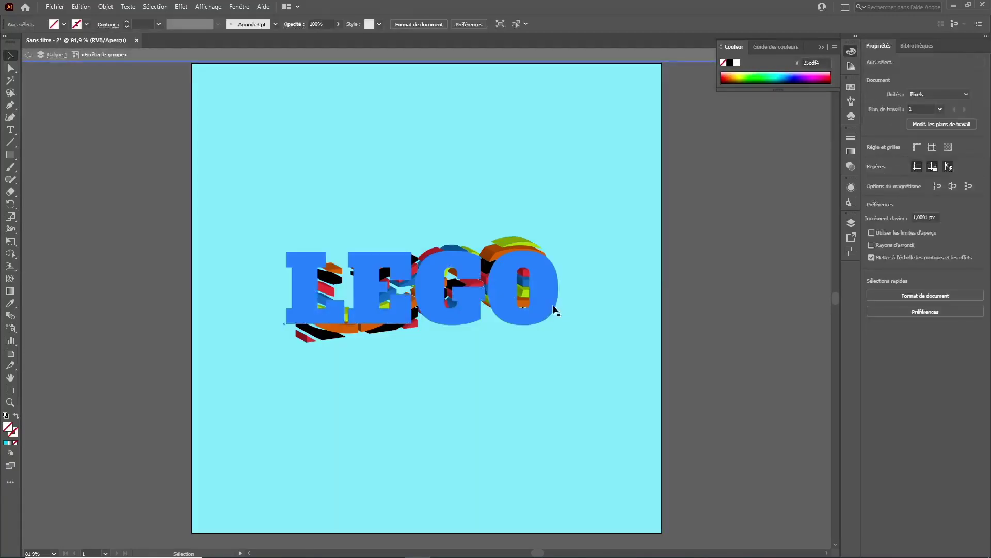
left_click(508, 312)
double_click(488, 300)
double_click(488, 299)
left_click(488, 299)
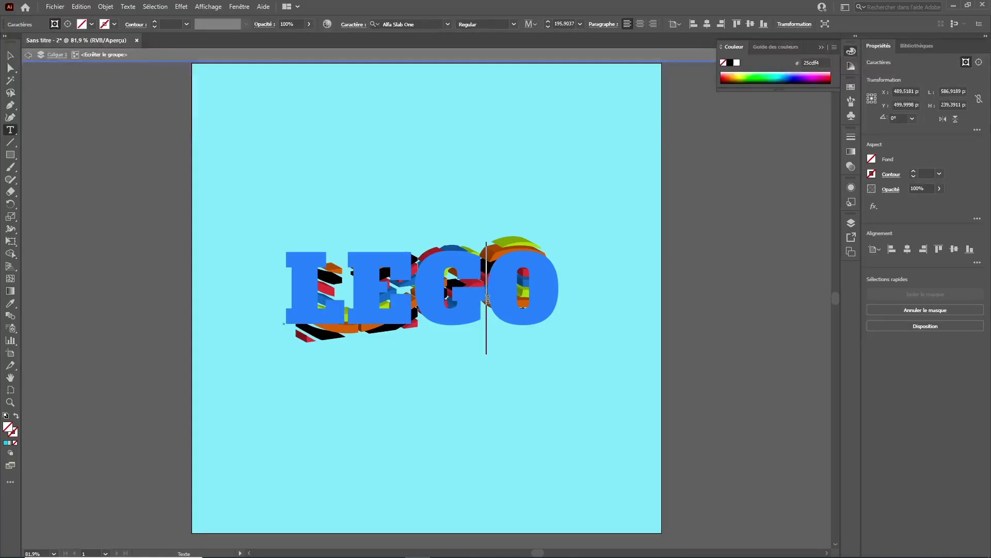
key("Right")
type("!!!!!!")
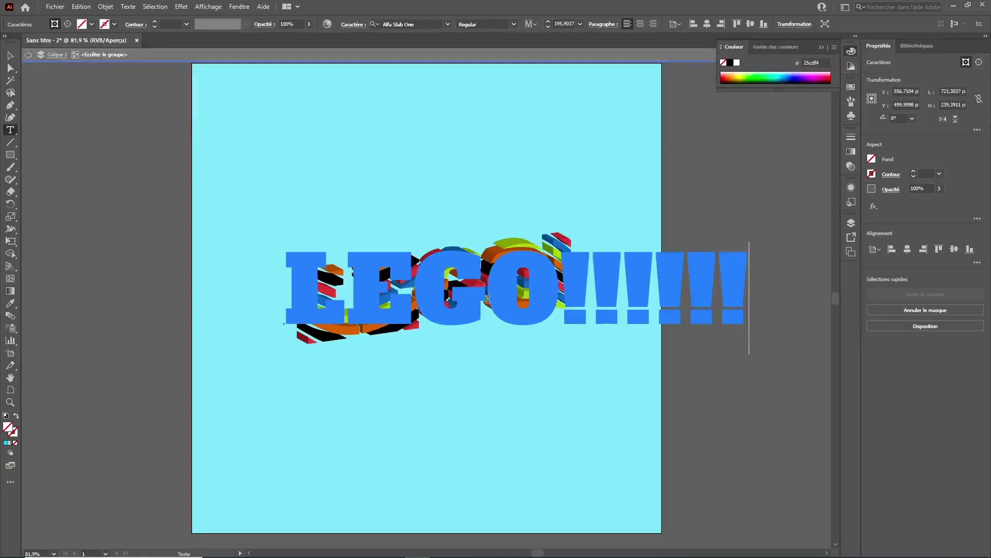
left_click(28, 54)
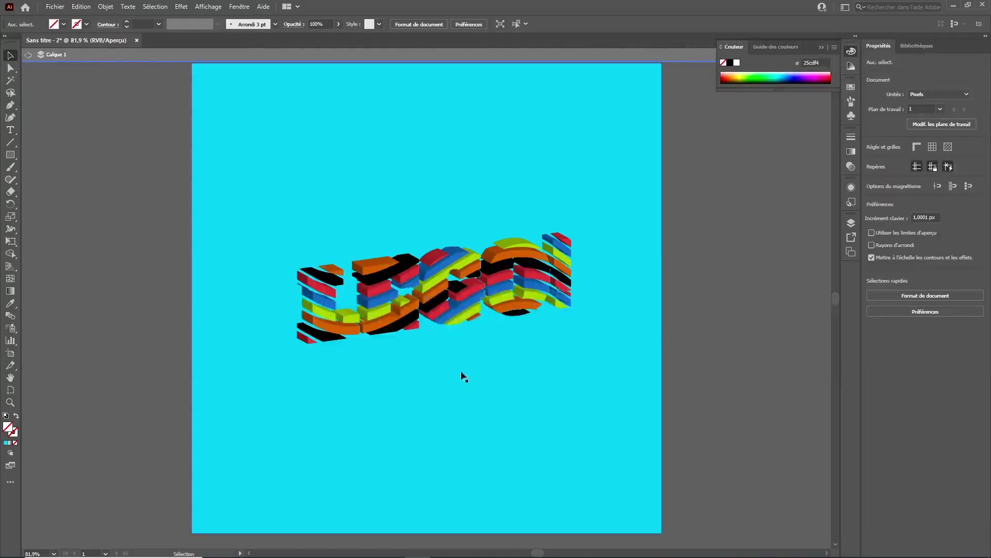
Remove the exclamation marks from the text in the clipping group so it reads LEGO, and exit isolation mode.
left_click(545, 297)
double_click(563, 298)
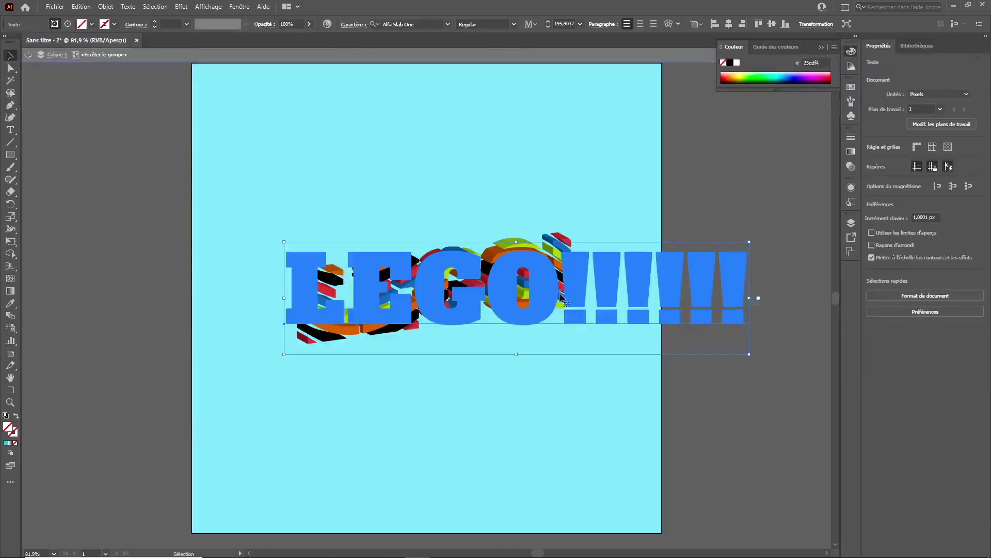
double_click(565, 300)
left_click_drag(562, 298, 799, 303)
key("BackSpace")
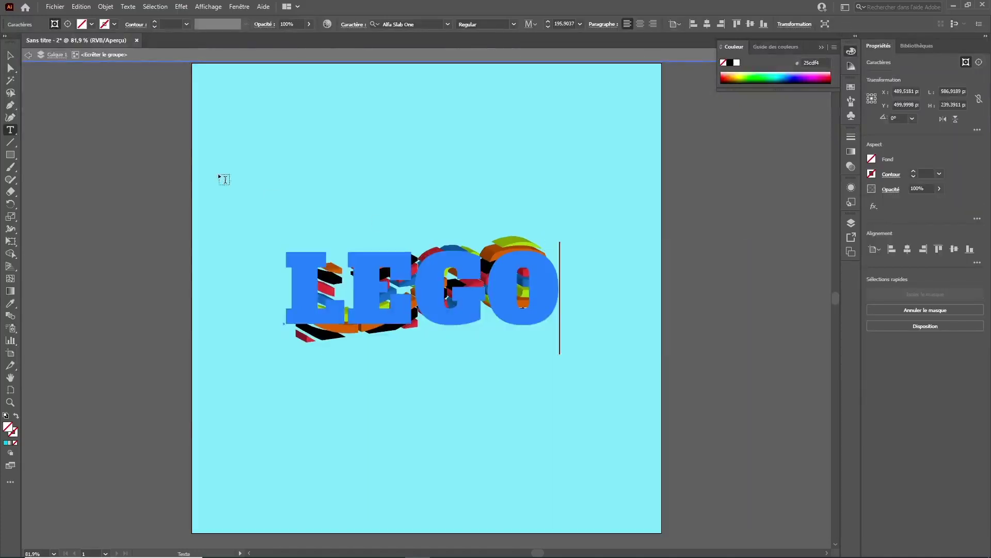
left_click(28, 58)
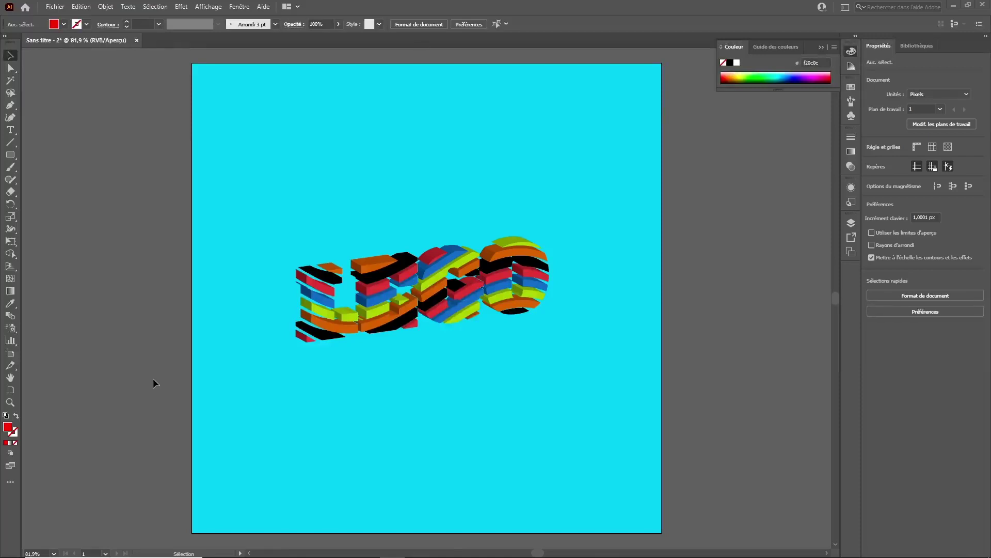
Add a second 1000 × 1000 px artboard beside the first and move it to about X 1583 px, Y 482 px.
left_click(10, 354)
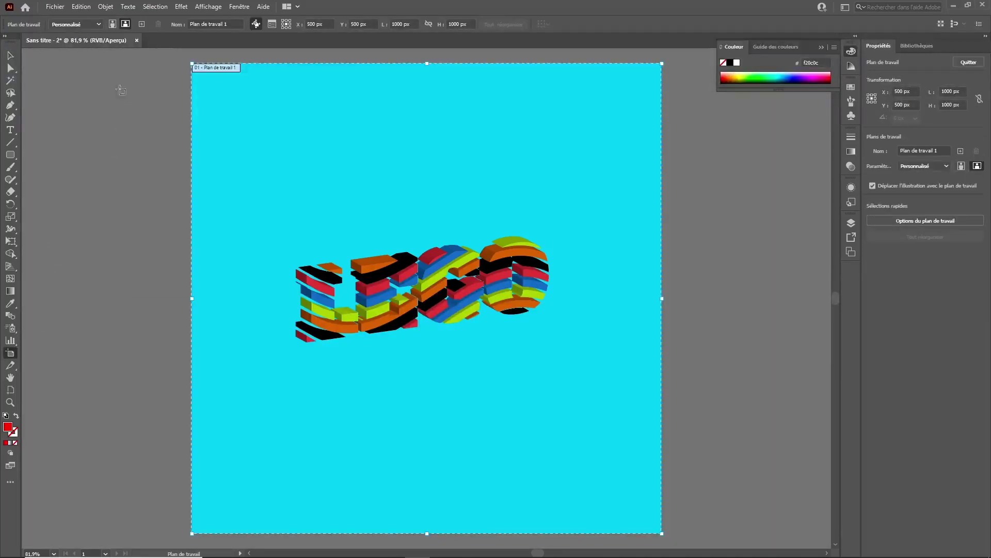
left_click(144, 24)
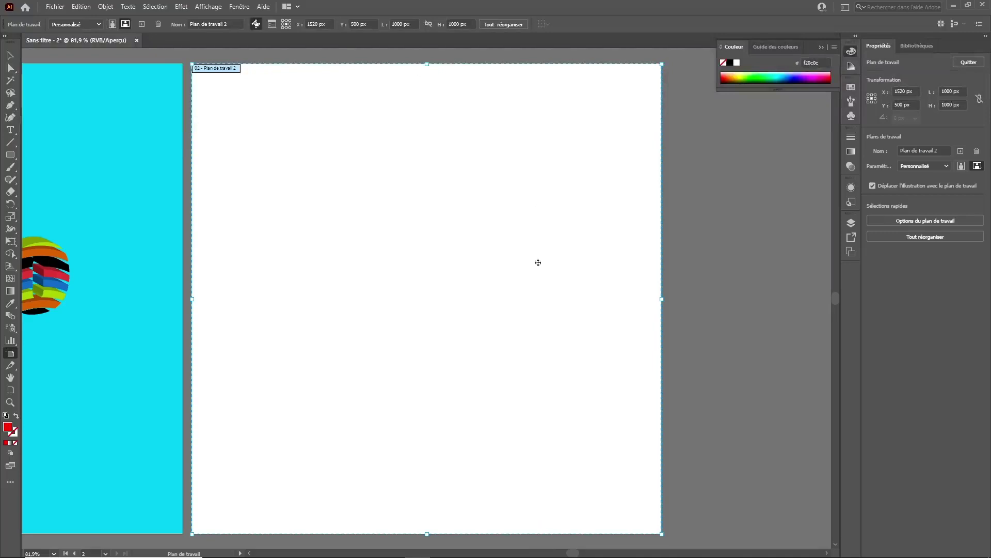
left_click_drag(373, 223, 356, 188)
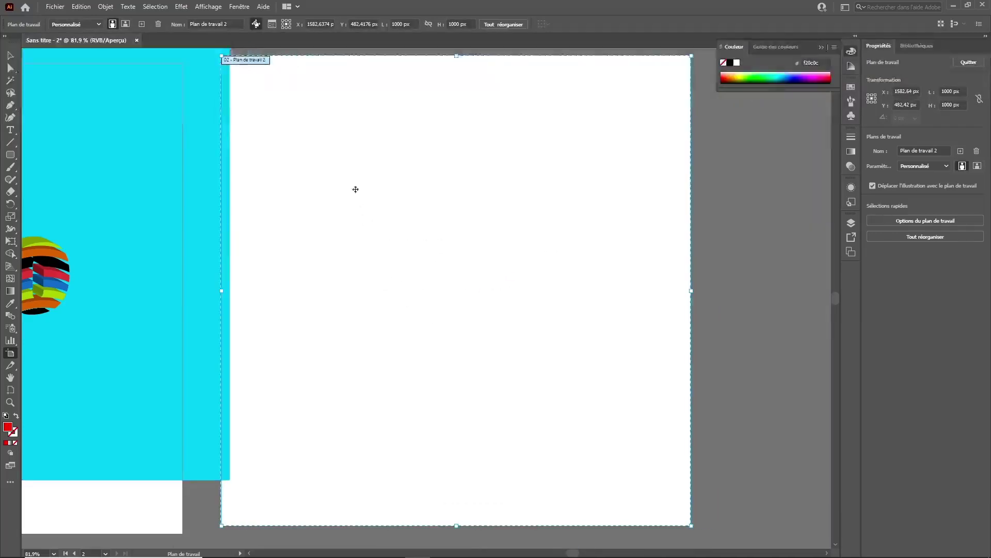
left_click(271, 25)
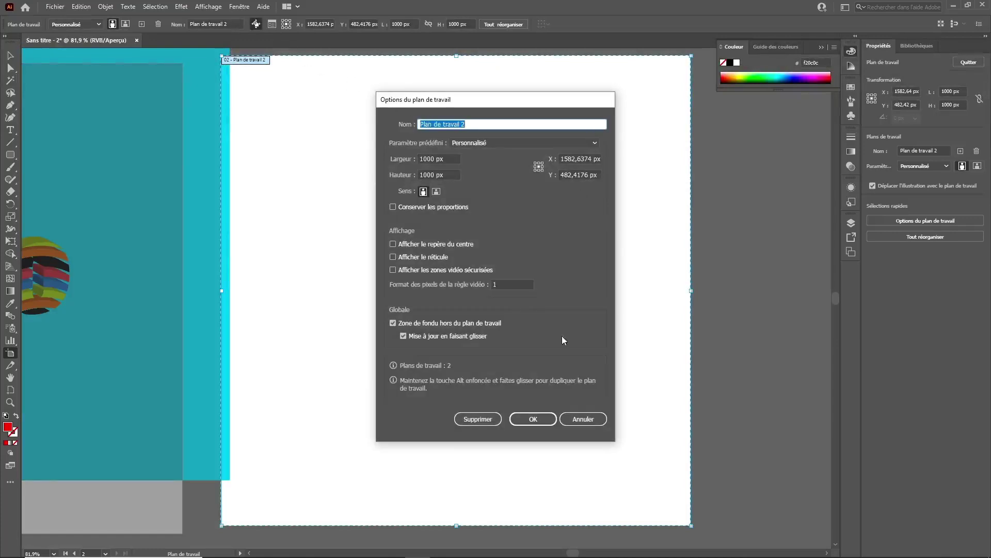
left_click(582, 419)
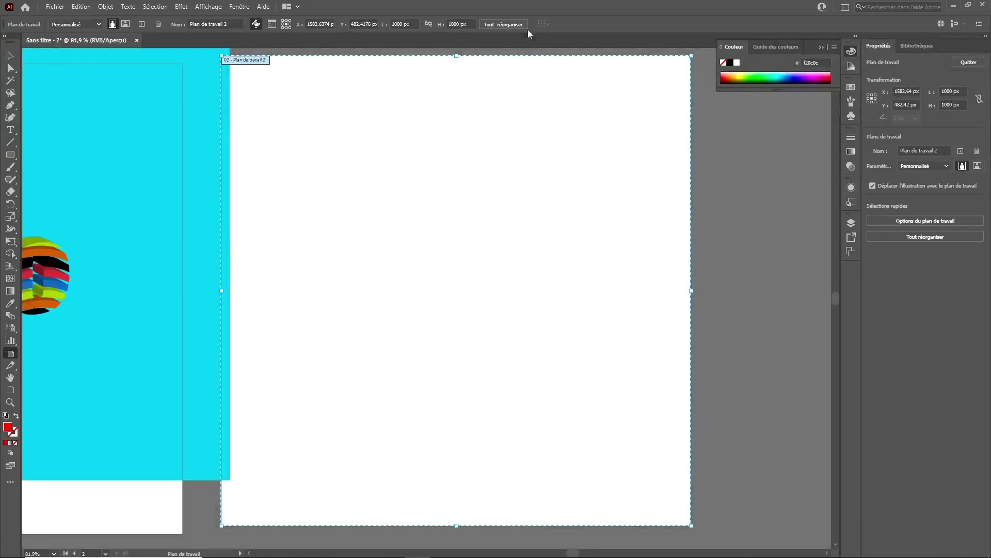
Rearrange all artboards into a single column with 20 px spacing, moving the artwork along with them.
left_click(503, 25)
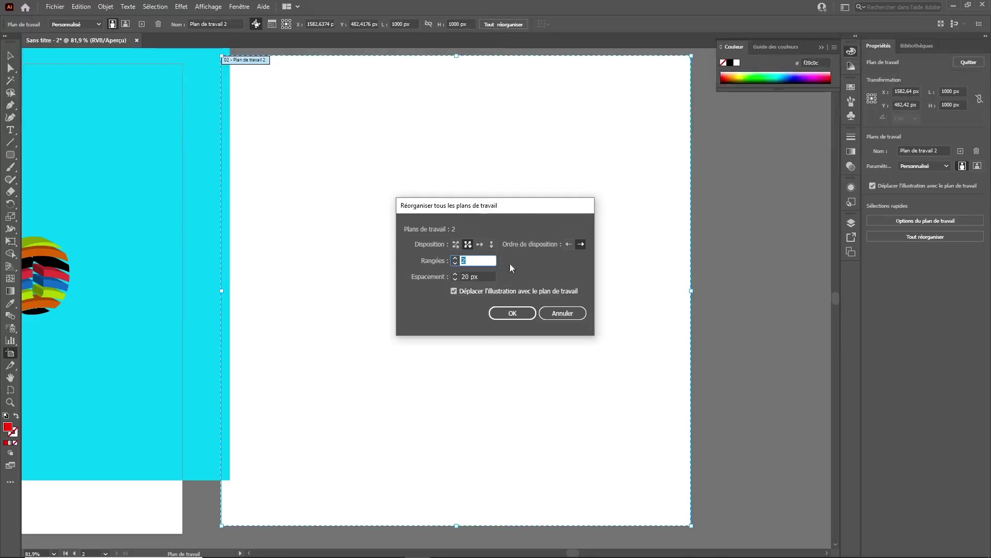
left_click(491, 244)
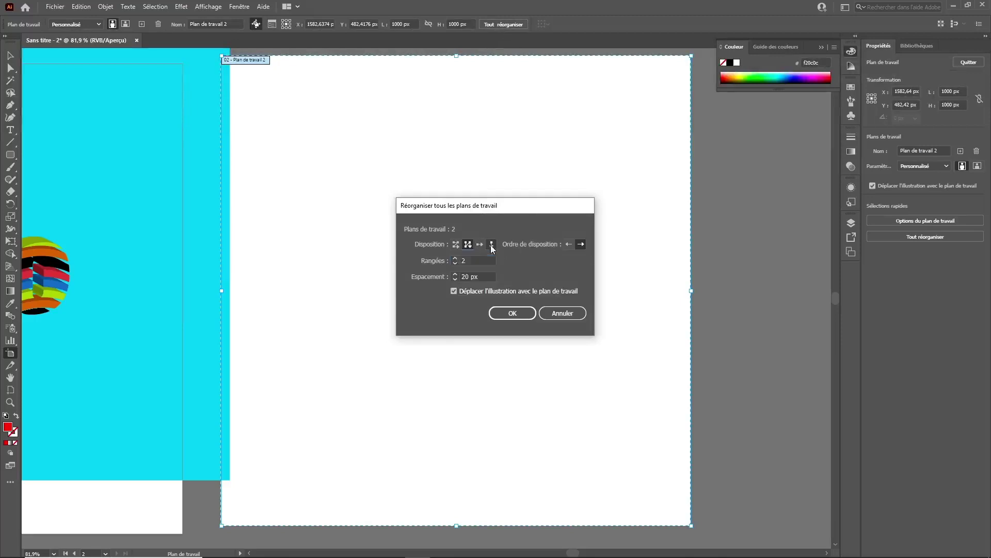
left_click(510, 312)
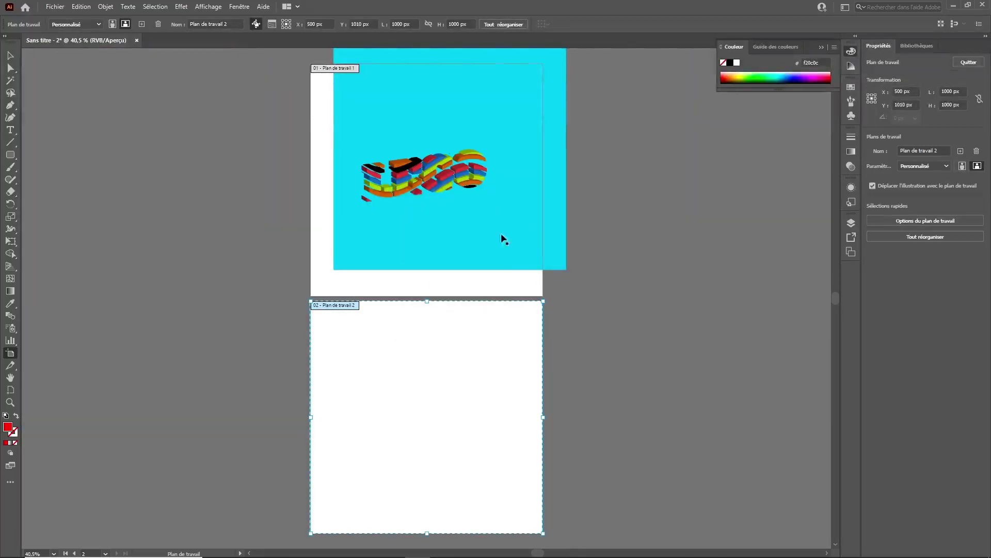
Move all the artwork together so the cyan background exactly covers the first artboard, and deselect it.
left_click(10, 55)
left_click_drag(196, 178, 105, 227)
key("ctrl+a")
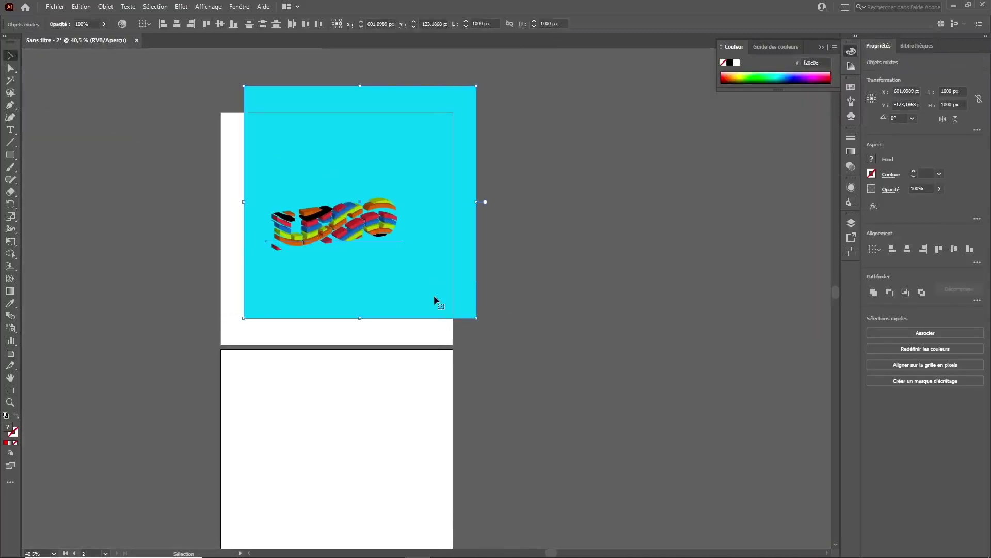
left_click_drag(428, 292, 376, 318)
left_click(201, 308)
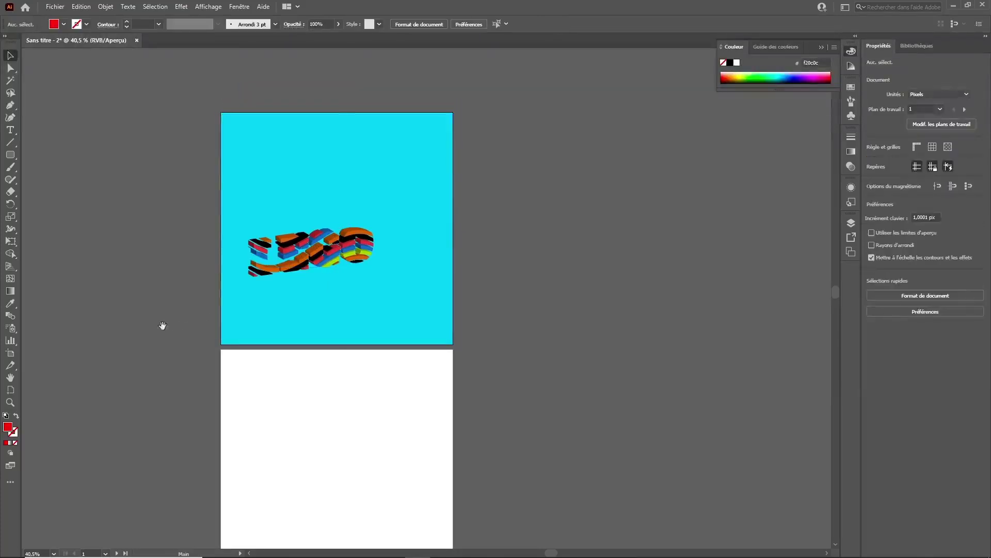
Centre only the striped lettering group horizontally and vertically on the first artboard, and deselect it.
key("ctrl+a")
left_click(372, 311, "shift")
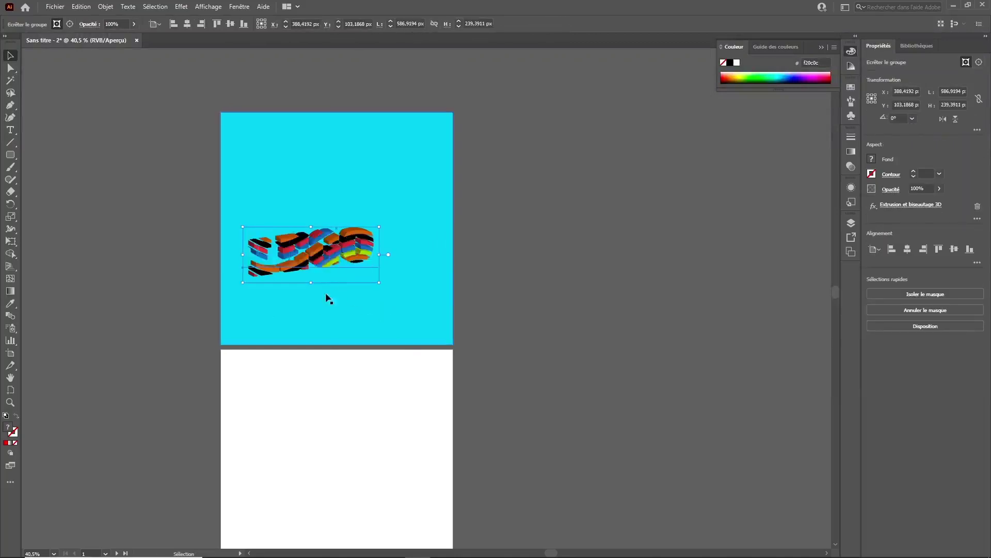
left_click(188, 24)
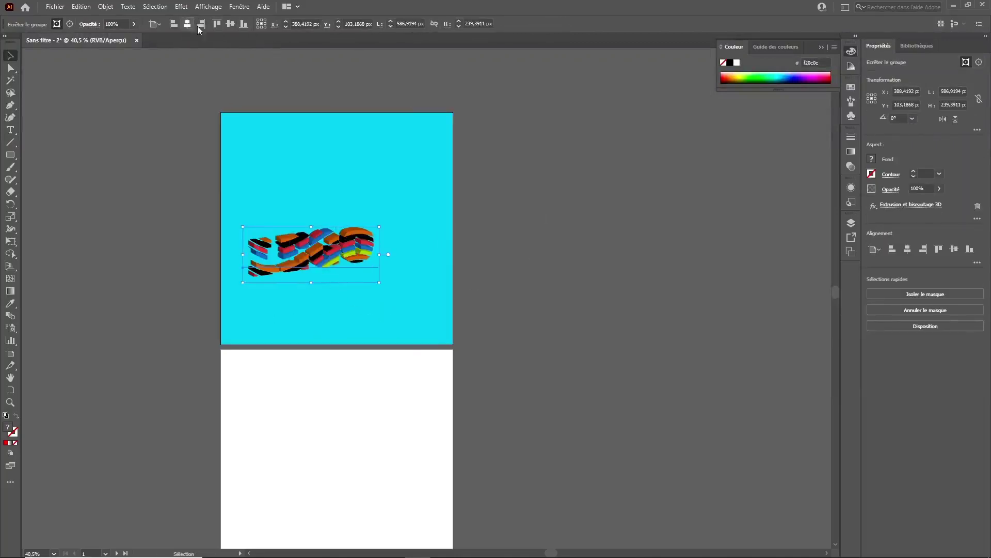
left_click(230, 25)
left_click(176, 270)
Bring the blank second artboard below the cyan one into close view.
scroll(132, 249, "down", 2)
scroll(132, 249, "down", 1)
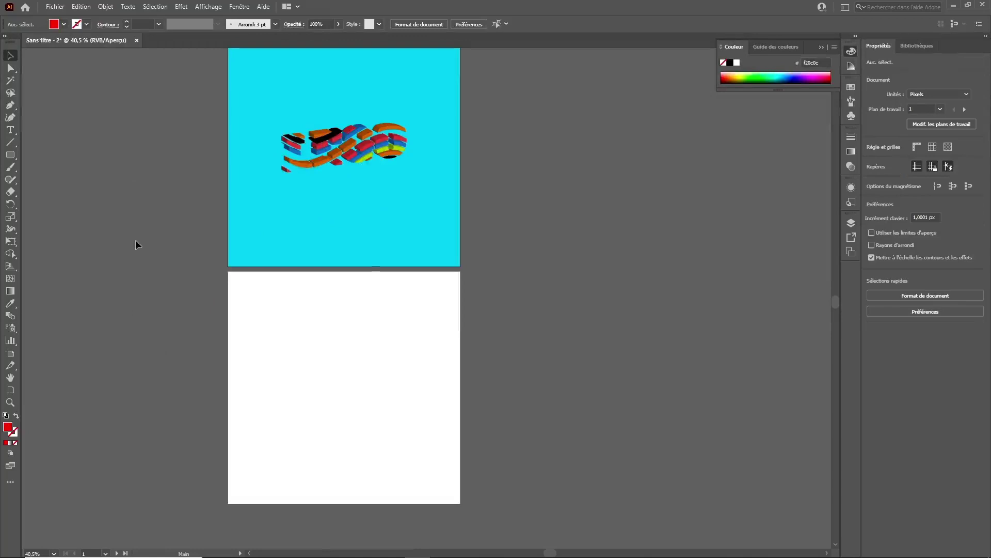
scroll(77, 342, "down", 2)
key("z")
left_click(341, 336)
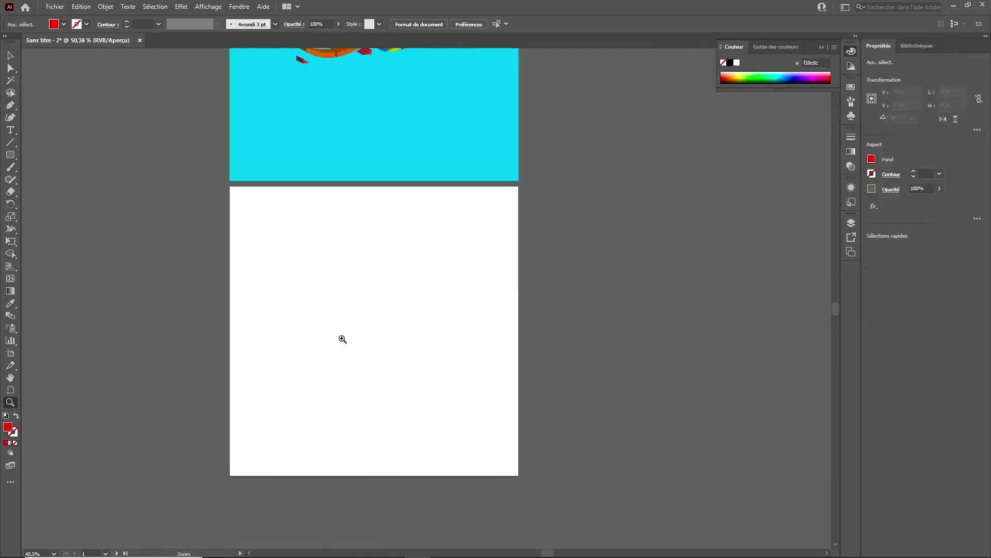
left_click(393, 316)
left_click(355, 344)
left_click_drag(355, 343, 332, 308)
left_click(332, 308, "alt")
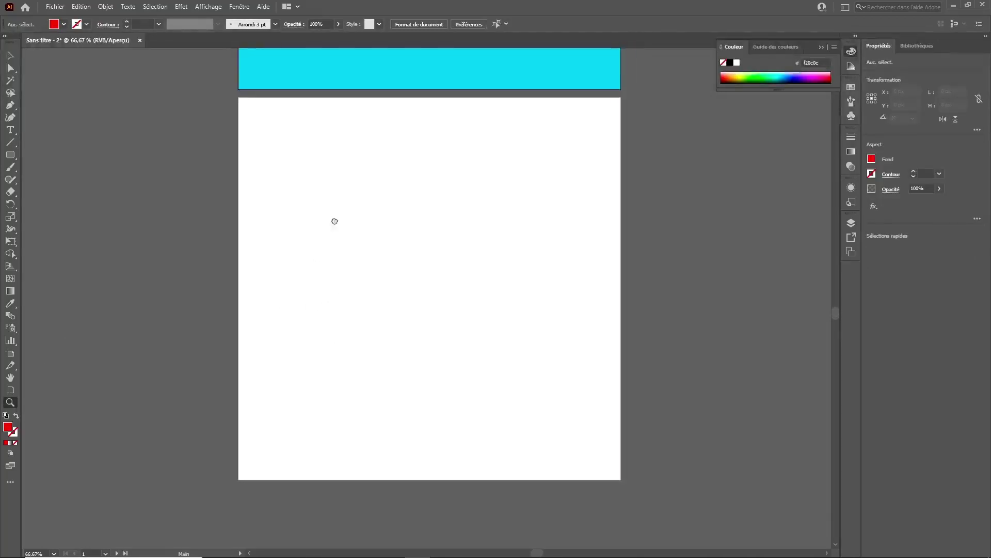